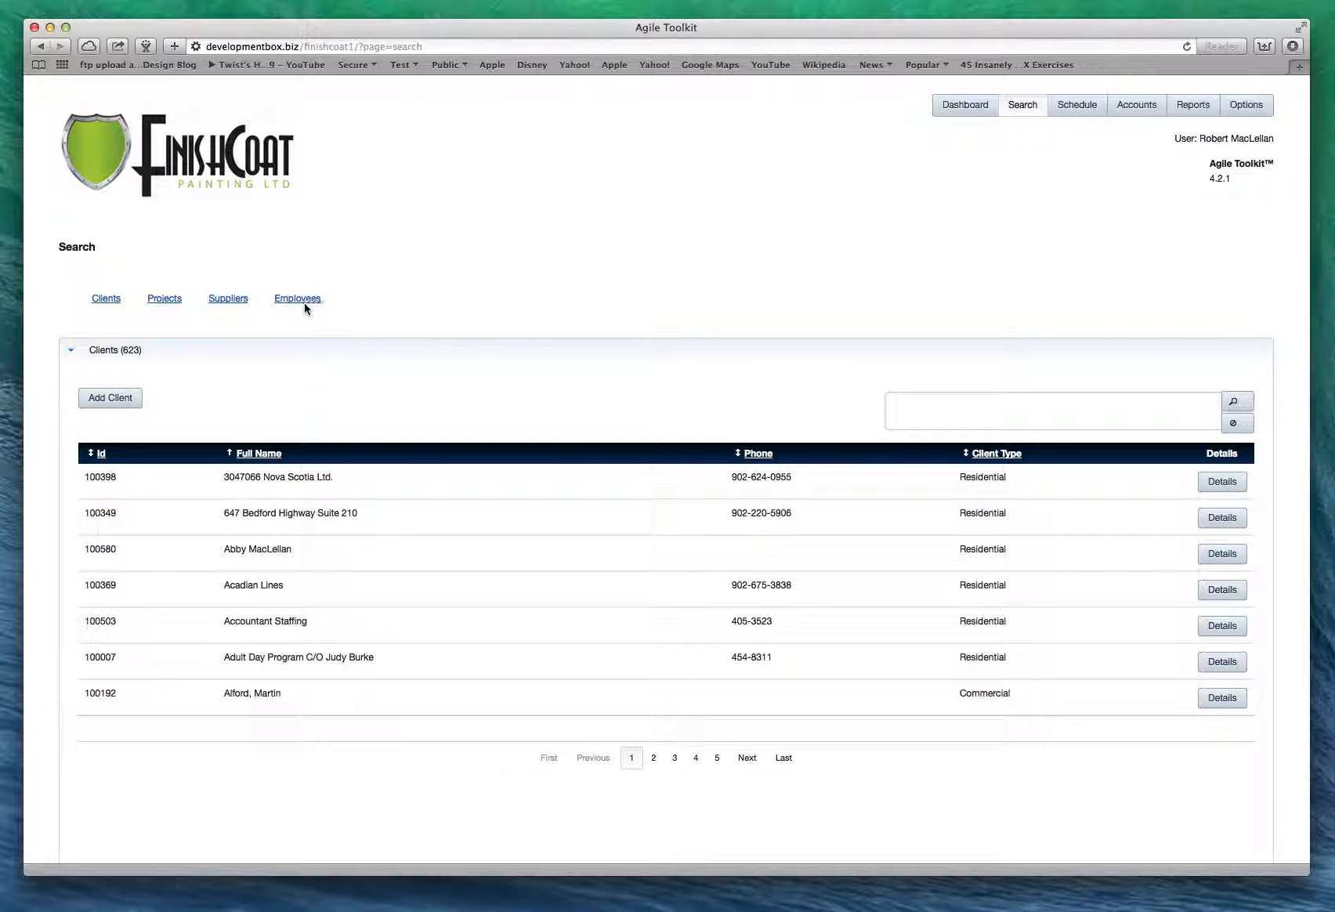
Leave the Add Client form and search the clients by the new client's name; no records found.
left_click(111, 399)
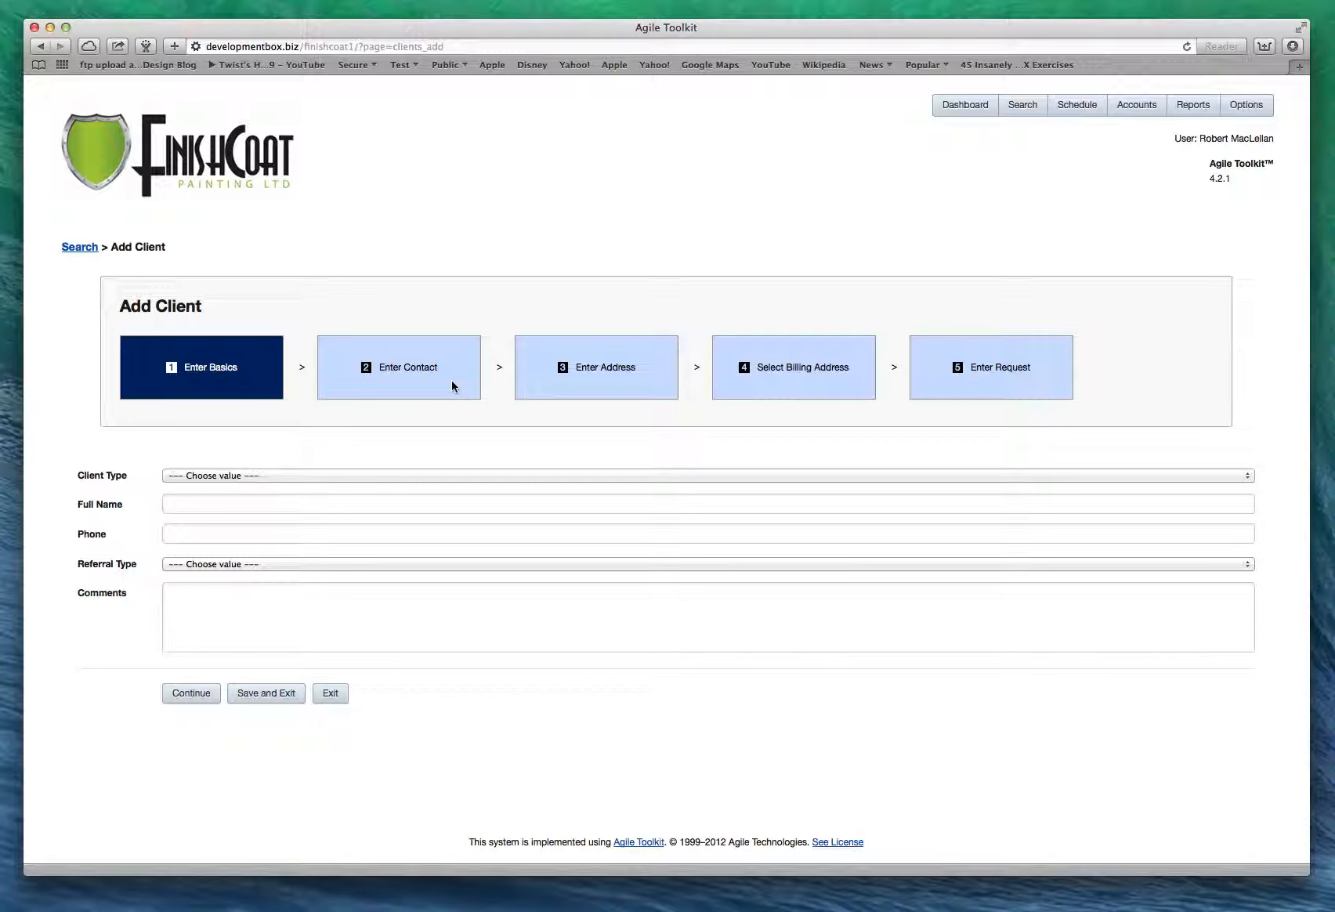
left_click(75, 249)
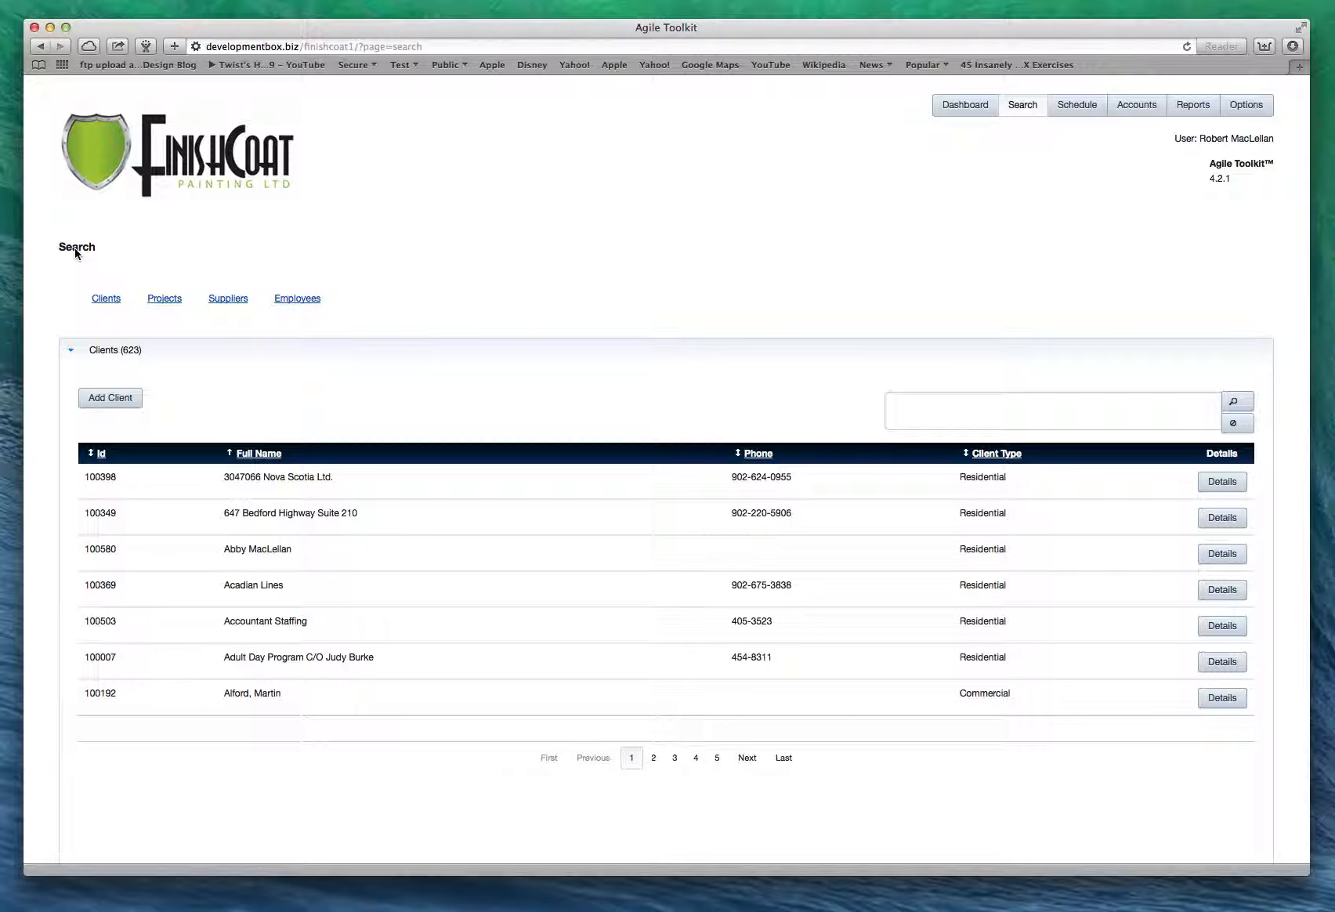
left_click(965, 419)
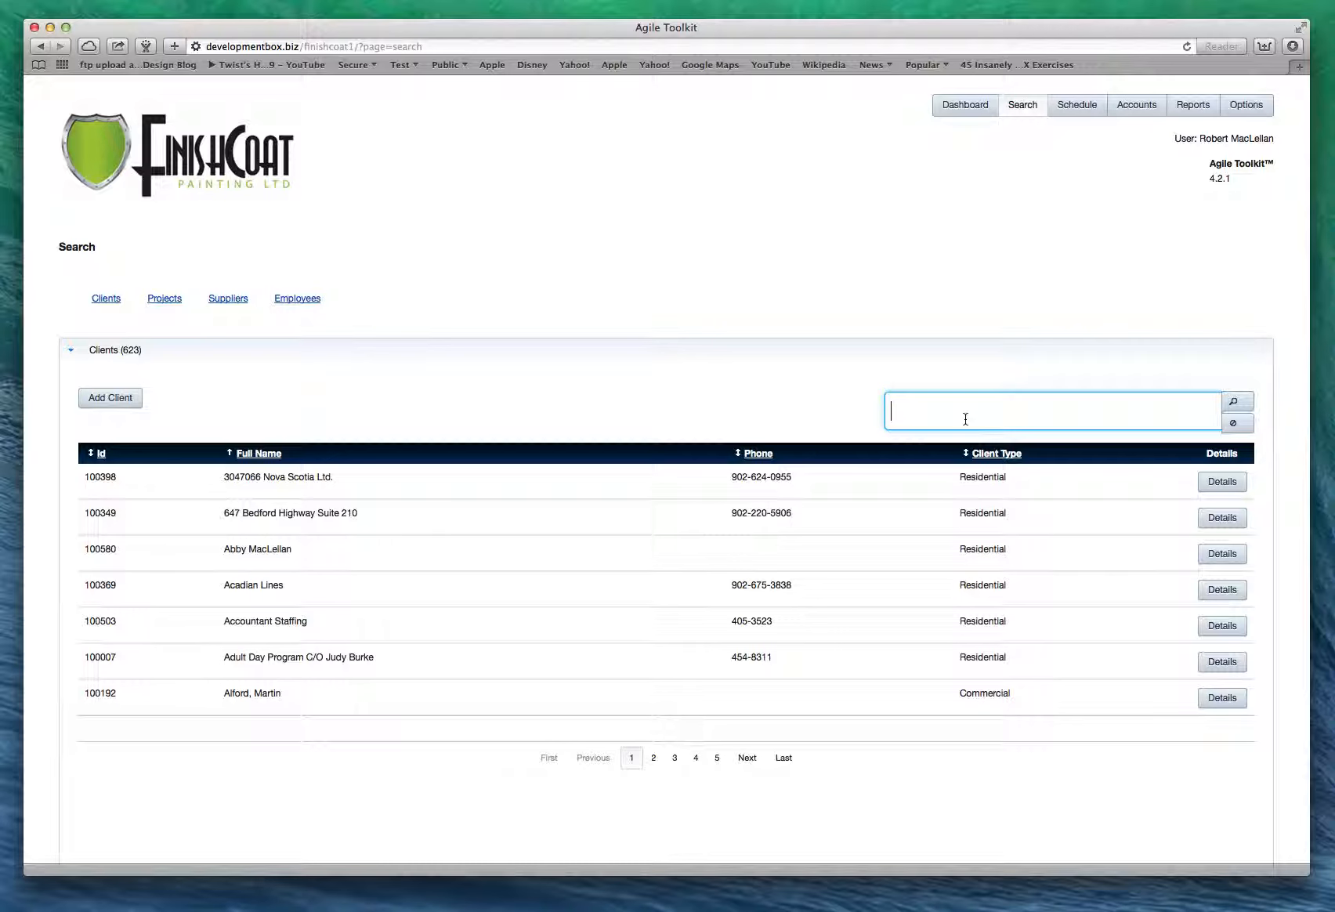
left_click(1237, 406)
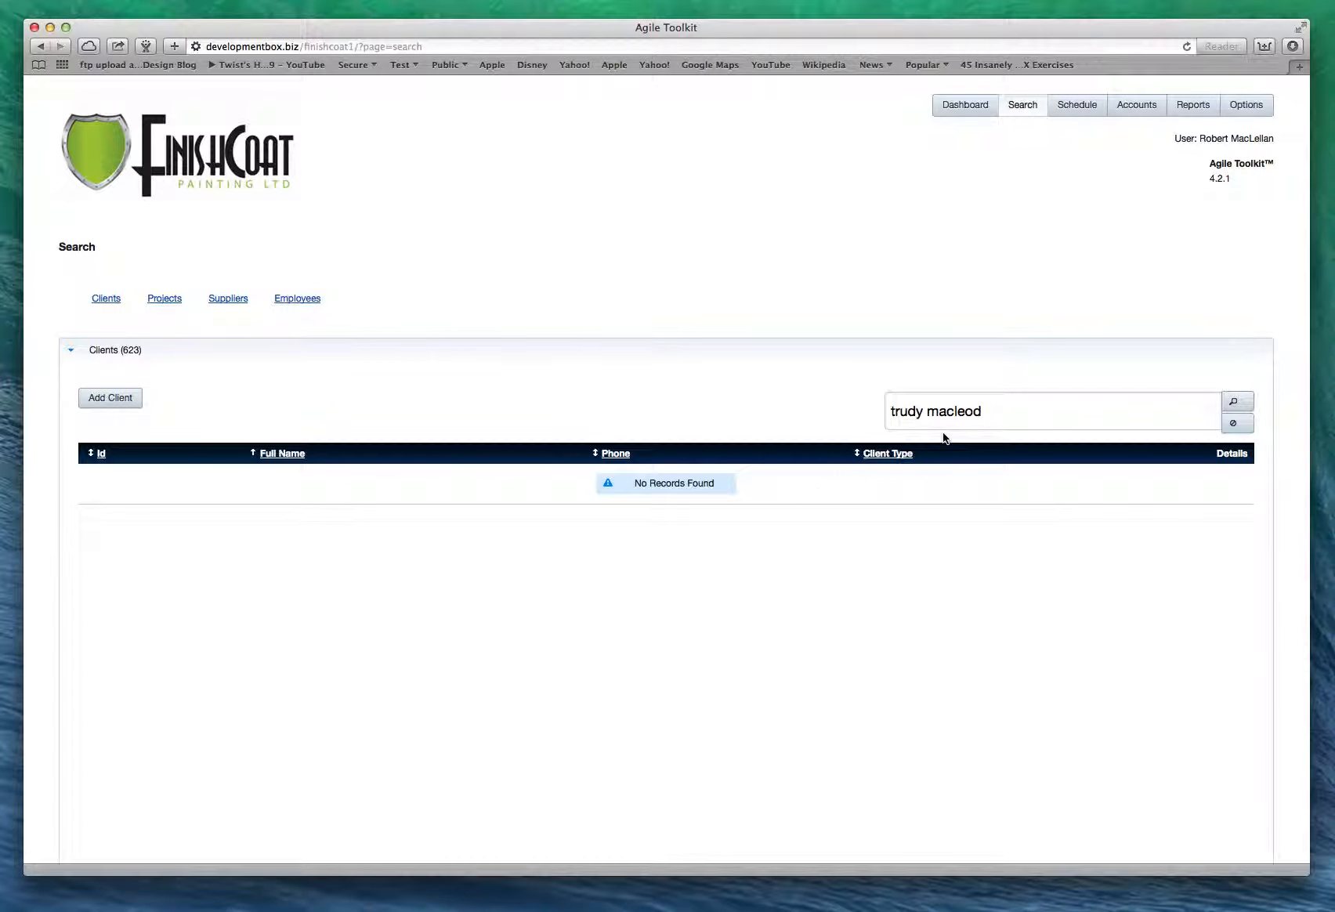
Replace the name with the client's phone number and search again; still no records.
left_click(992, 414)
key("BackSpace")
key("BackSpace")
key("BackSpace")
key("BackSpace")
key("BackSpace")
key("BackSpace")
key("BackSpace")
key("BackSpace")
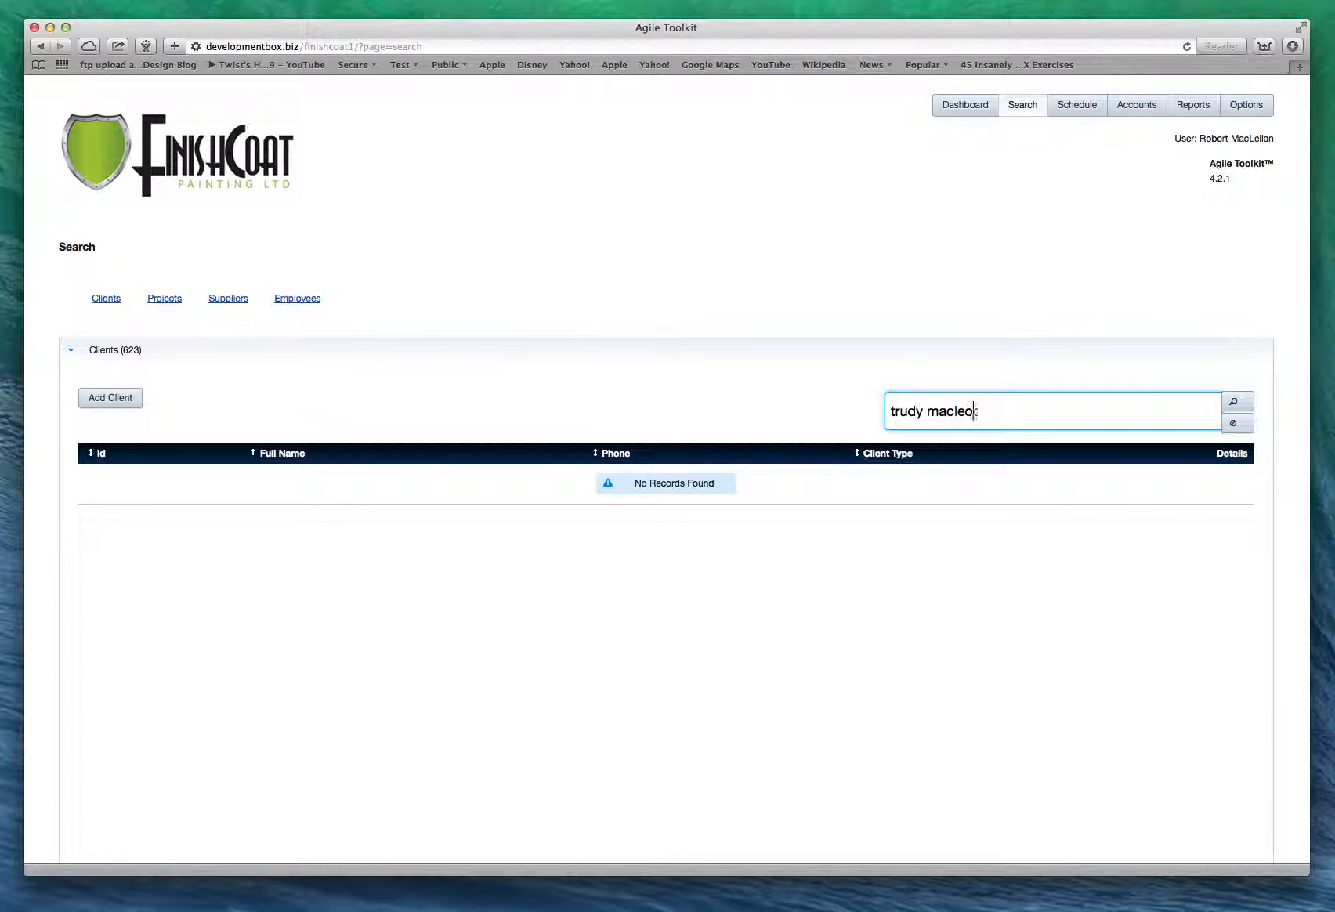
key("BackSpace")
key("BackSpace")
key("BackSpace")
key("BackSpace")
key("BackSpace")
type("423 2610")
left_click(1239, 405)
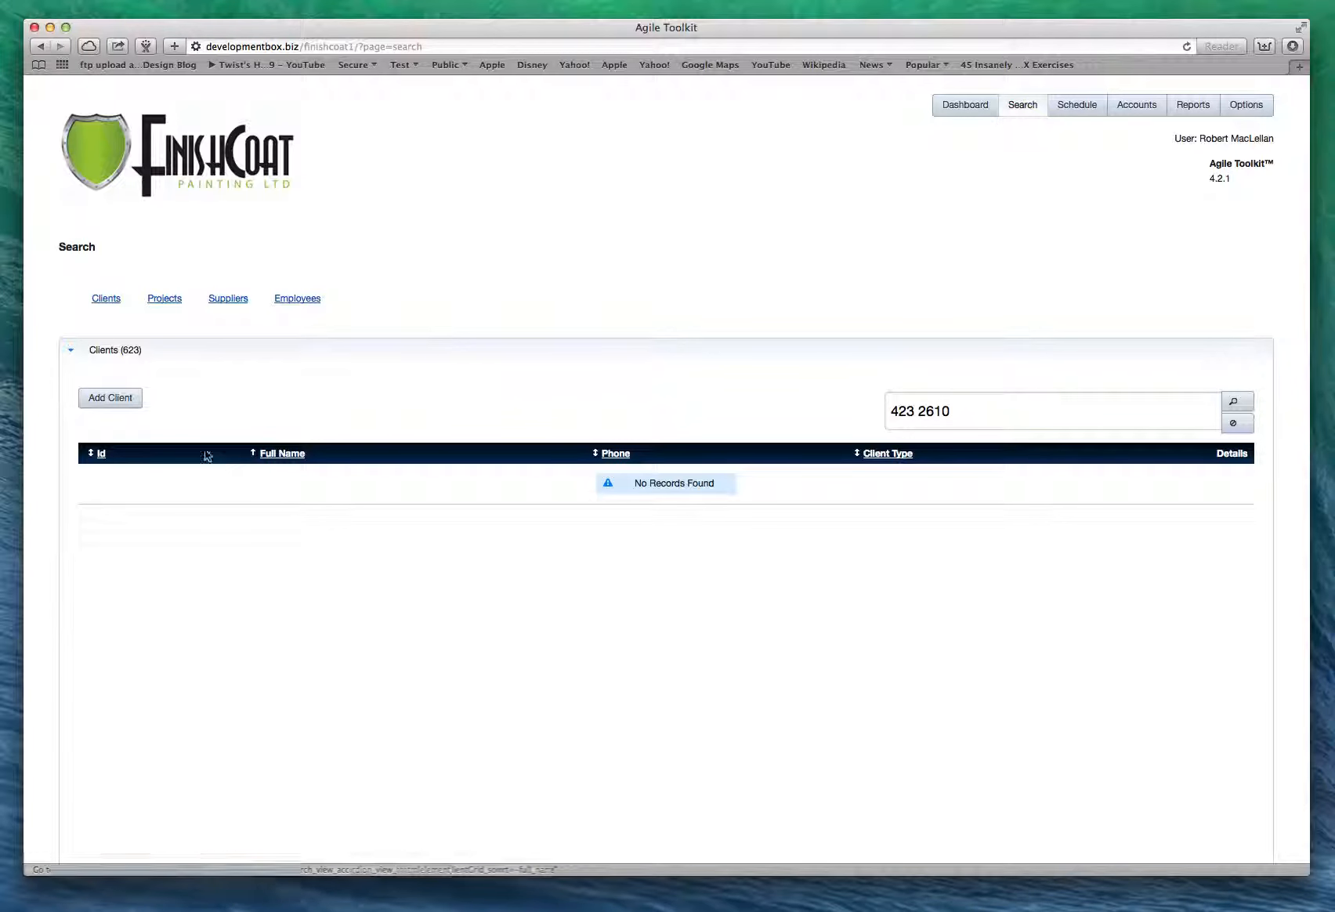
Clear the search box and start the Add Client wizard.
left_click(956, 409)
key("BackSpace")
key("BackSpace")
key("BackSpace")
key("BackSpace")
key("BackSpace")
key("BackSpace")
key("BackSpace")
key("BackSpace")
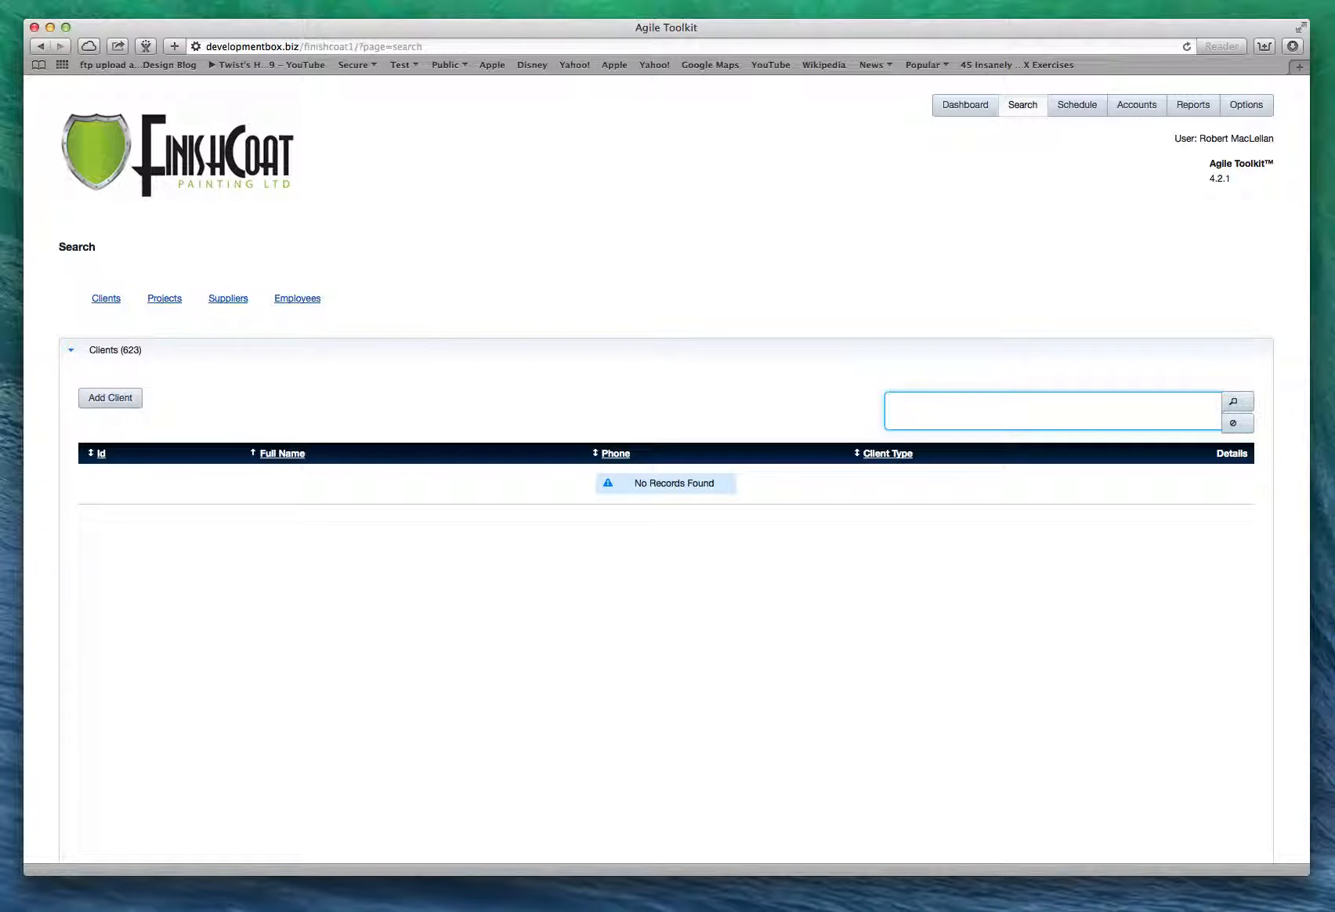
left_click(103, 400)
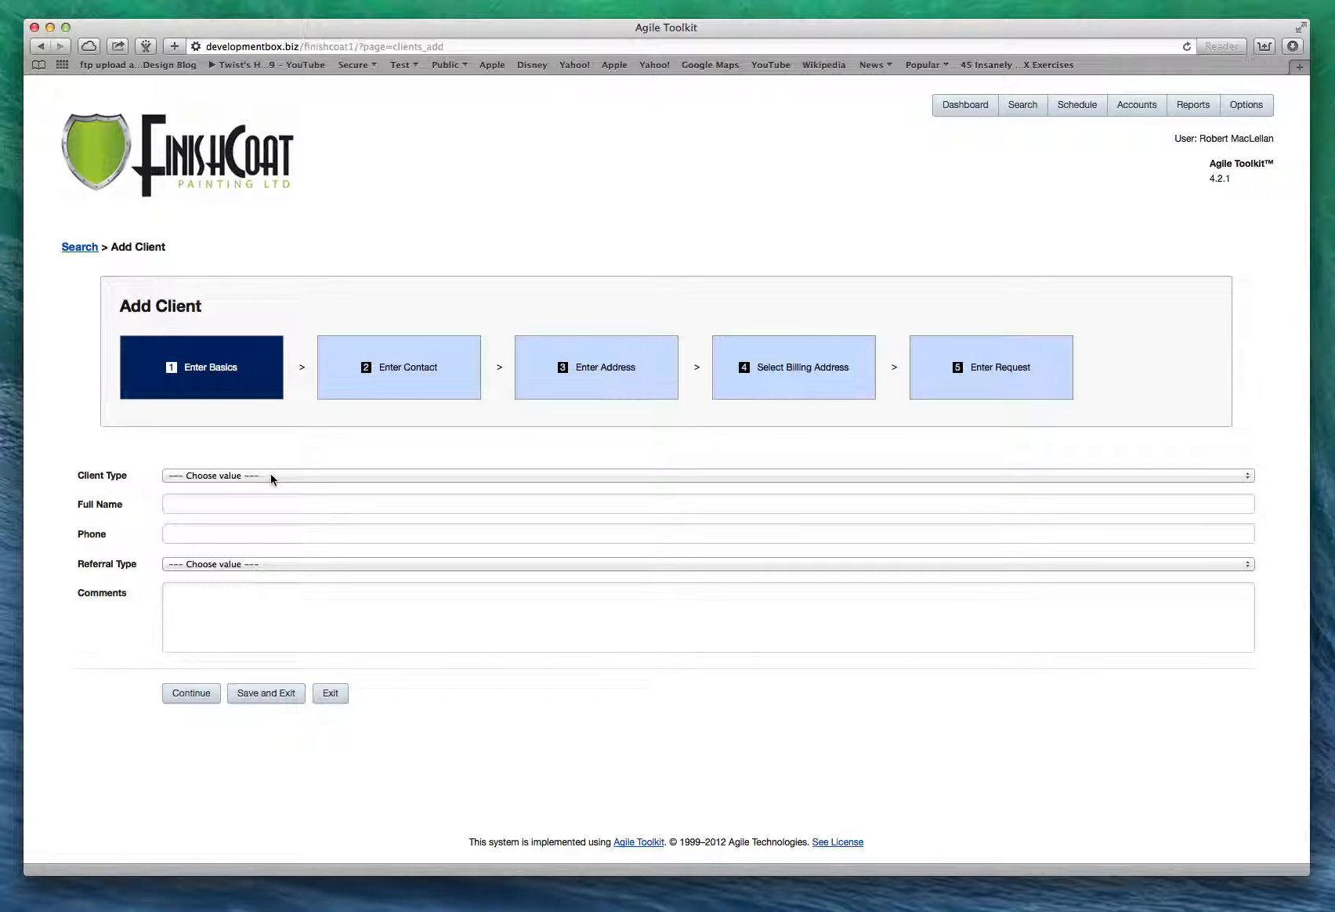
Enter the basics: Residential client type, the client's full name and phone, and Website referral.
left_click(271, 474)
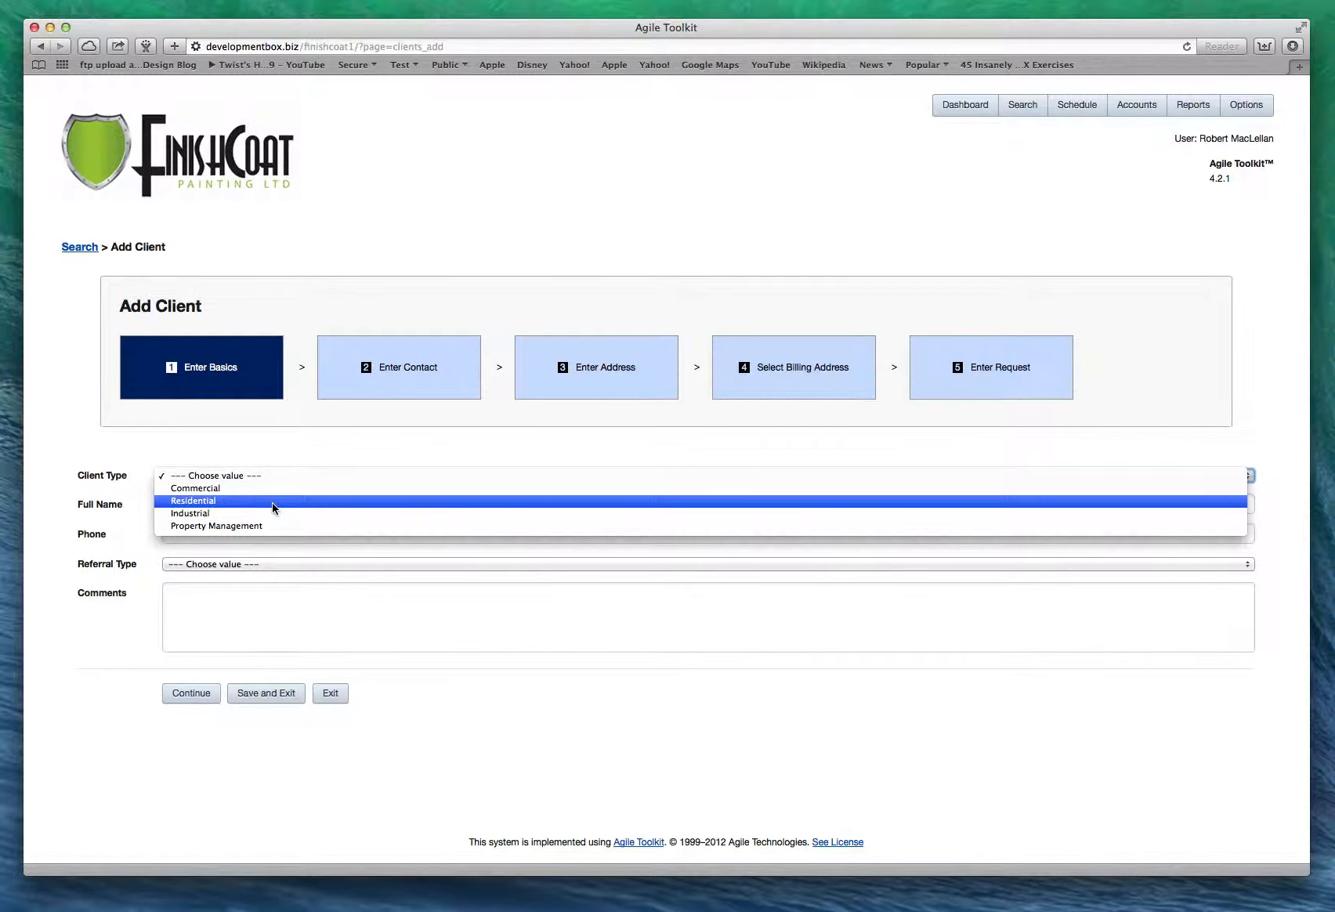
left_click(273, 503)
left_click(208, 510)
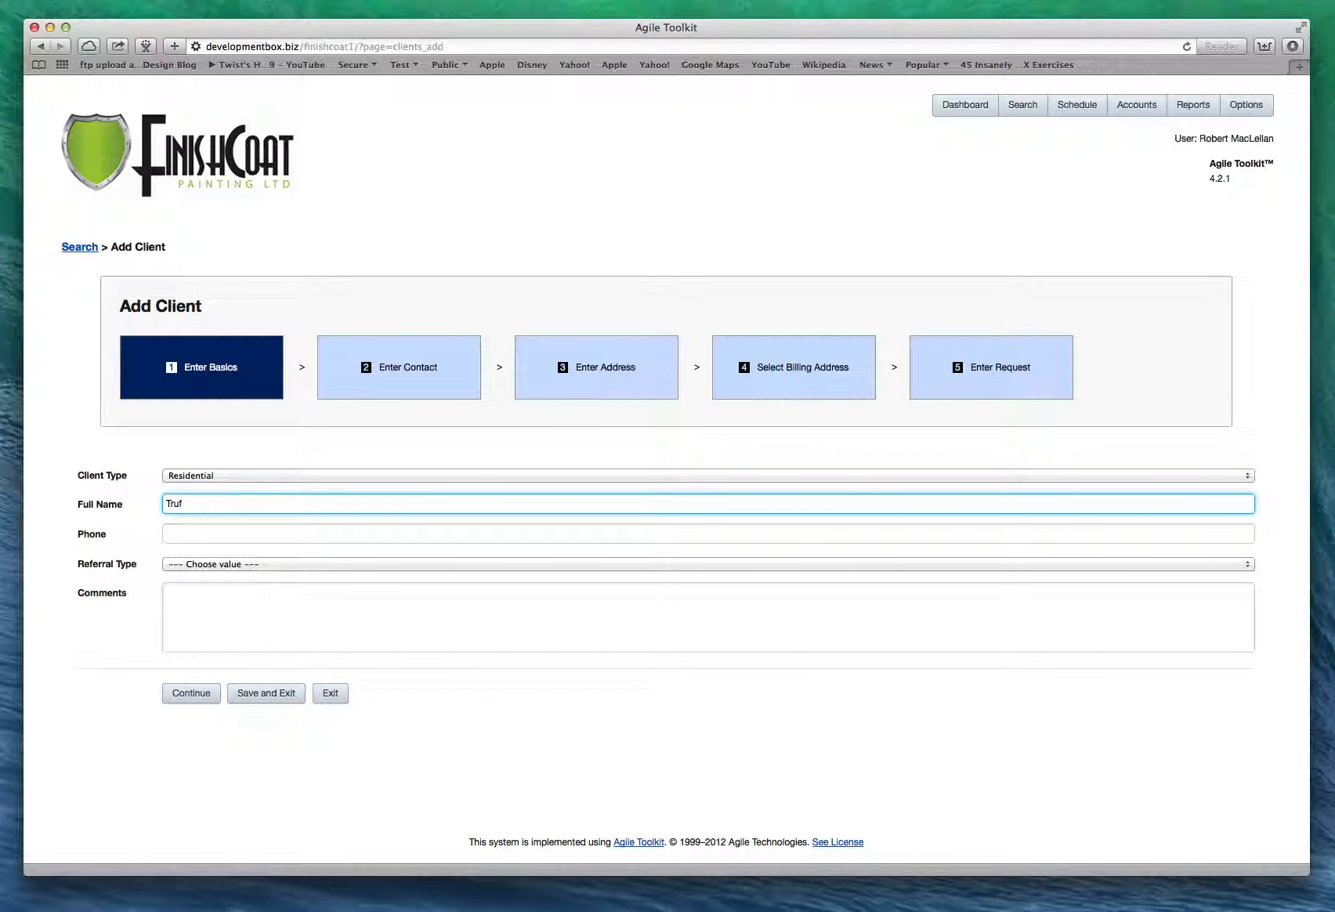
left_click(209, 535)
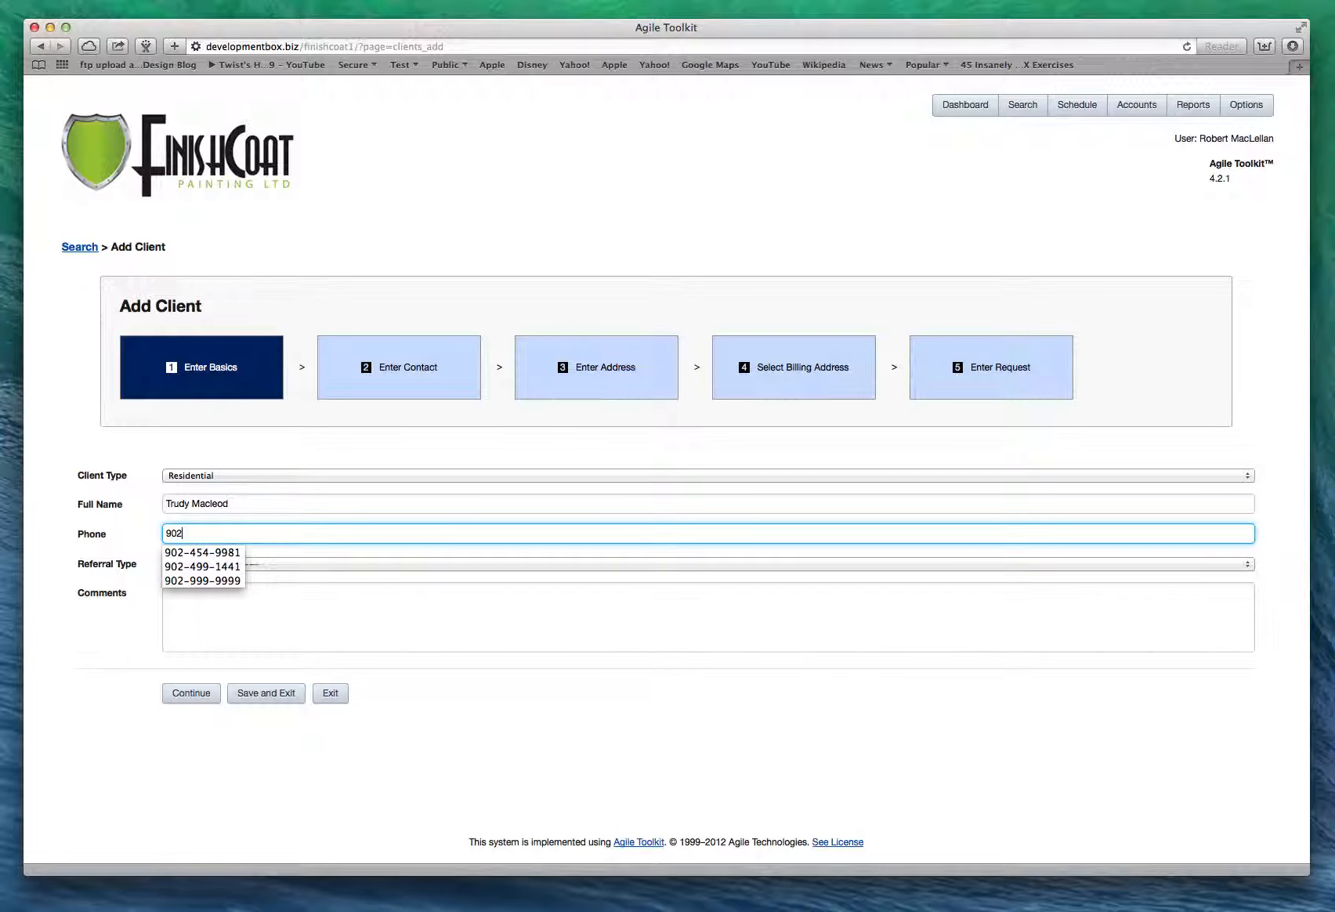
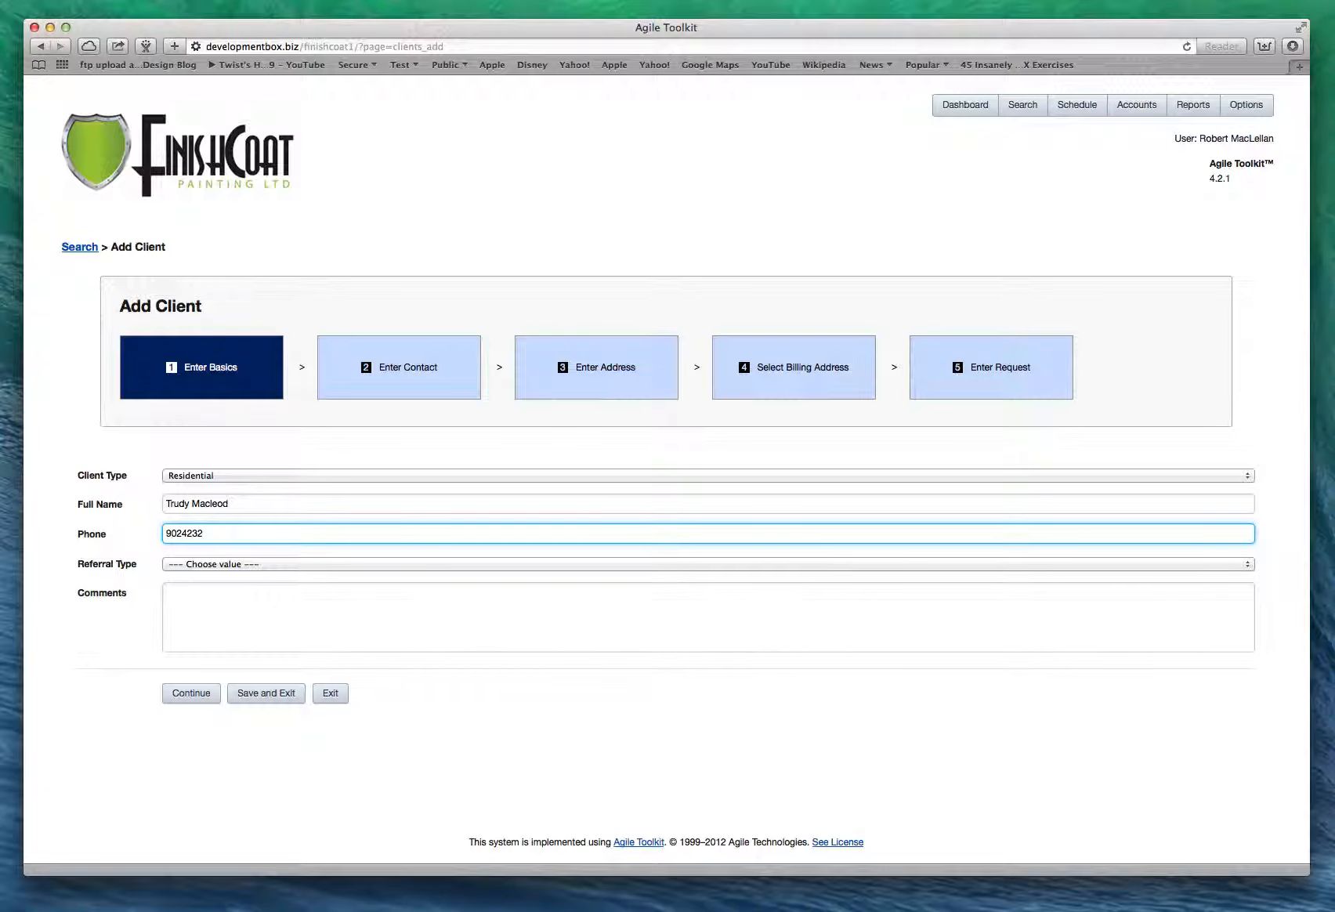
left_click(216, 564)
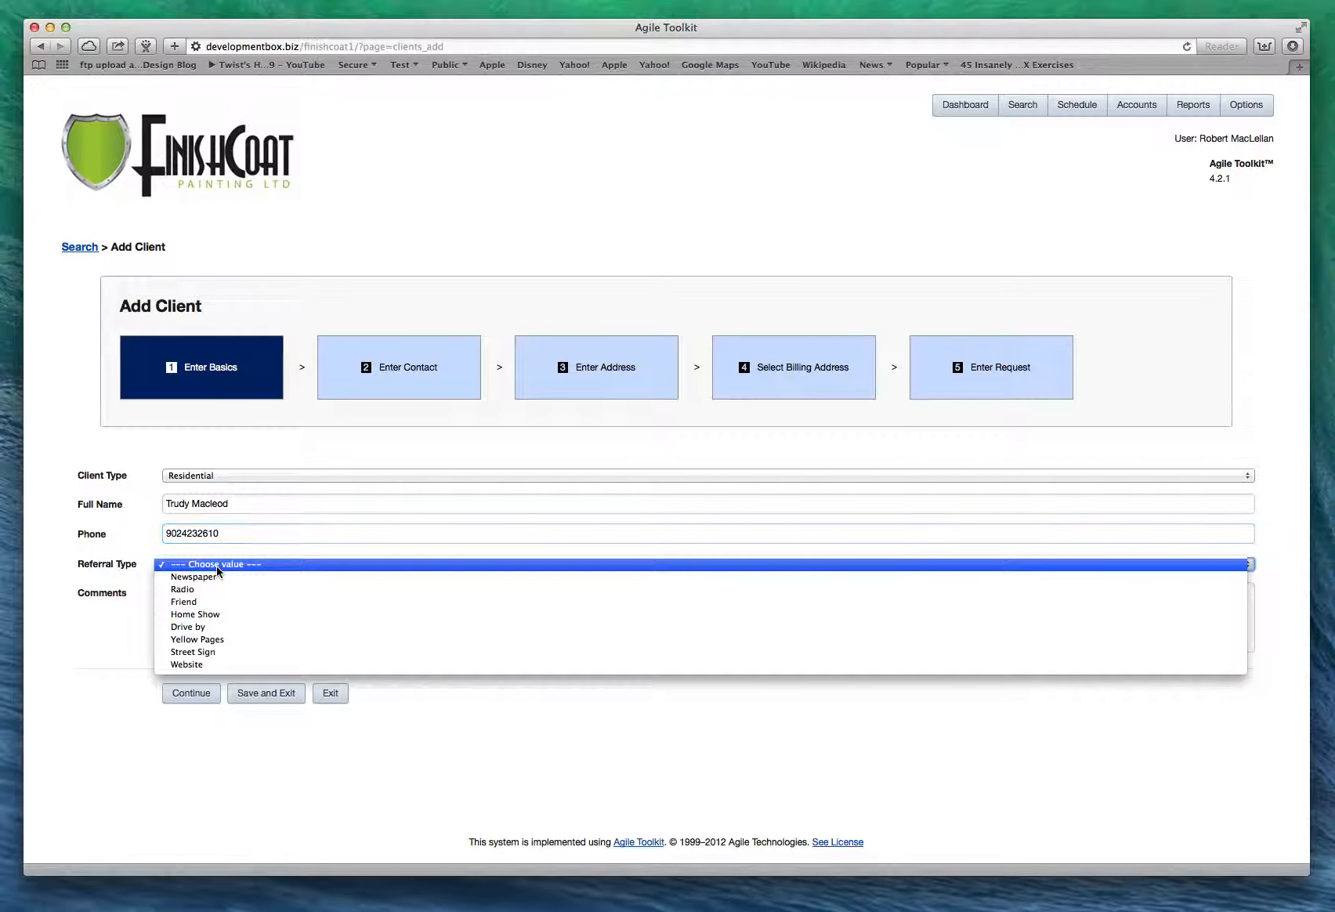
left_click(207, 665)
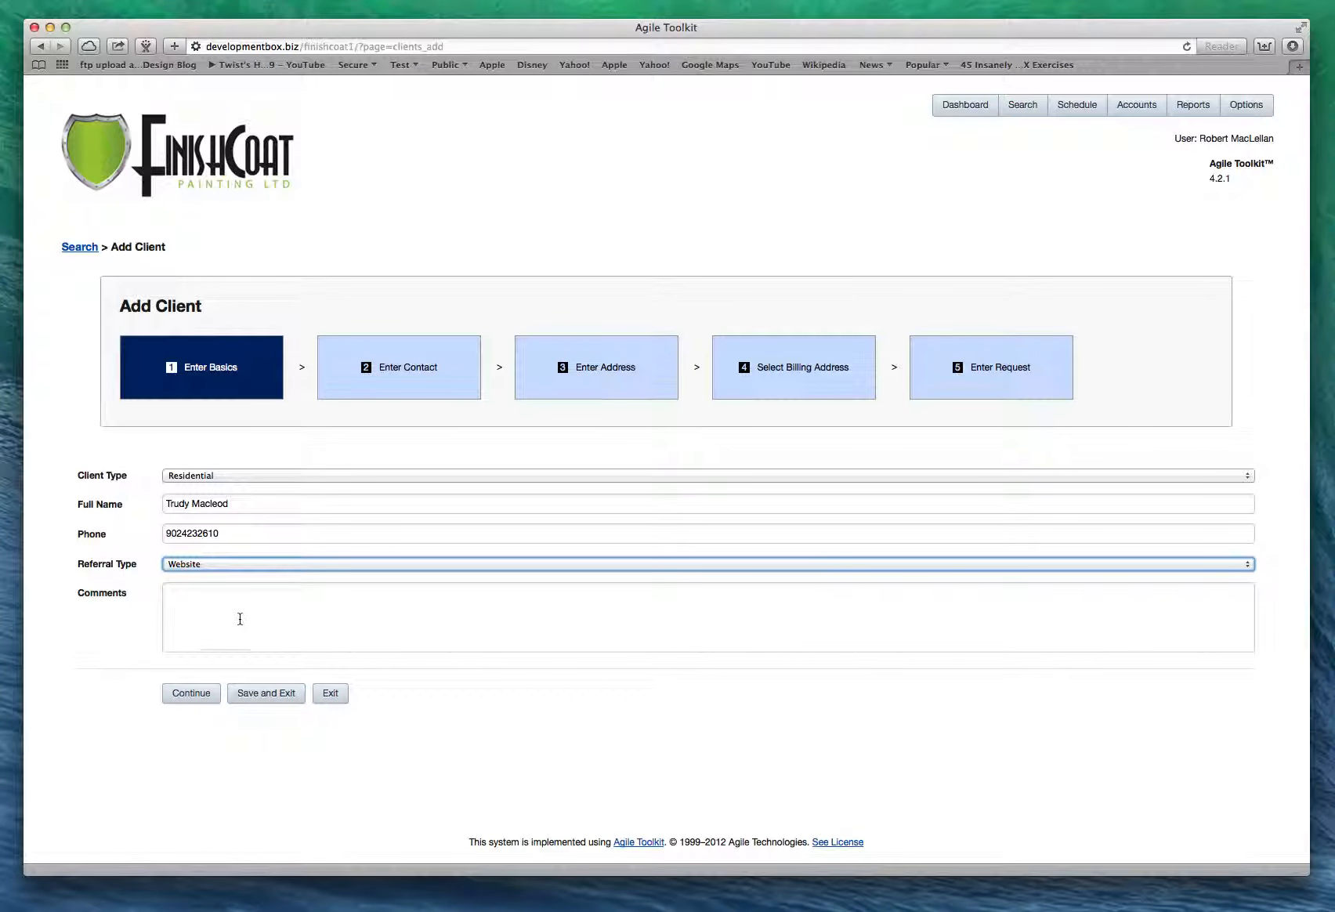
Continue from Enter Basics to the Enter Contact step.
left_click(192, 696)
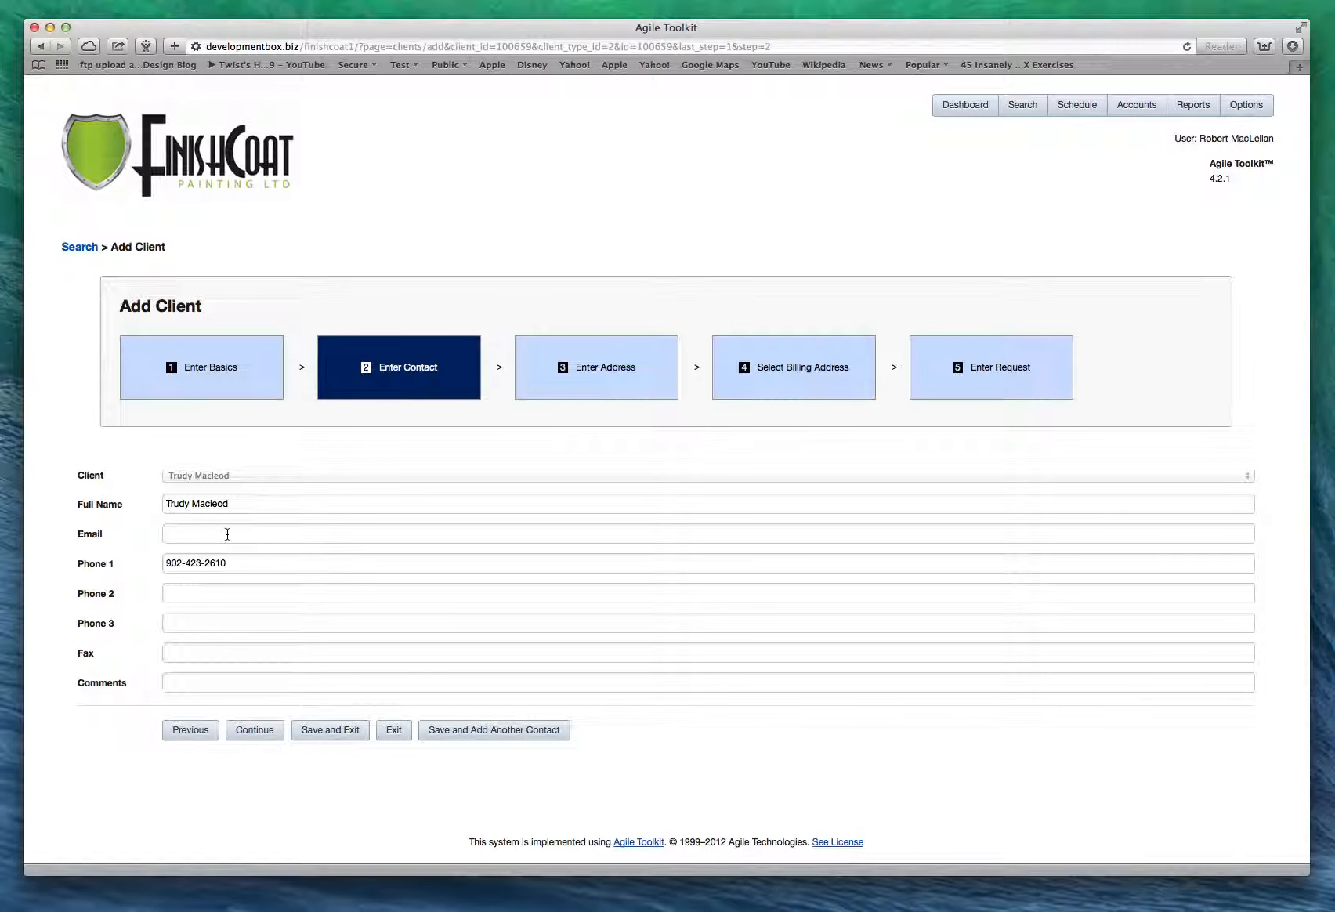
Save the first contact and enter a second contact's full name and phone number.
left_click(453, 737)
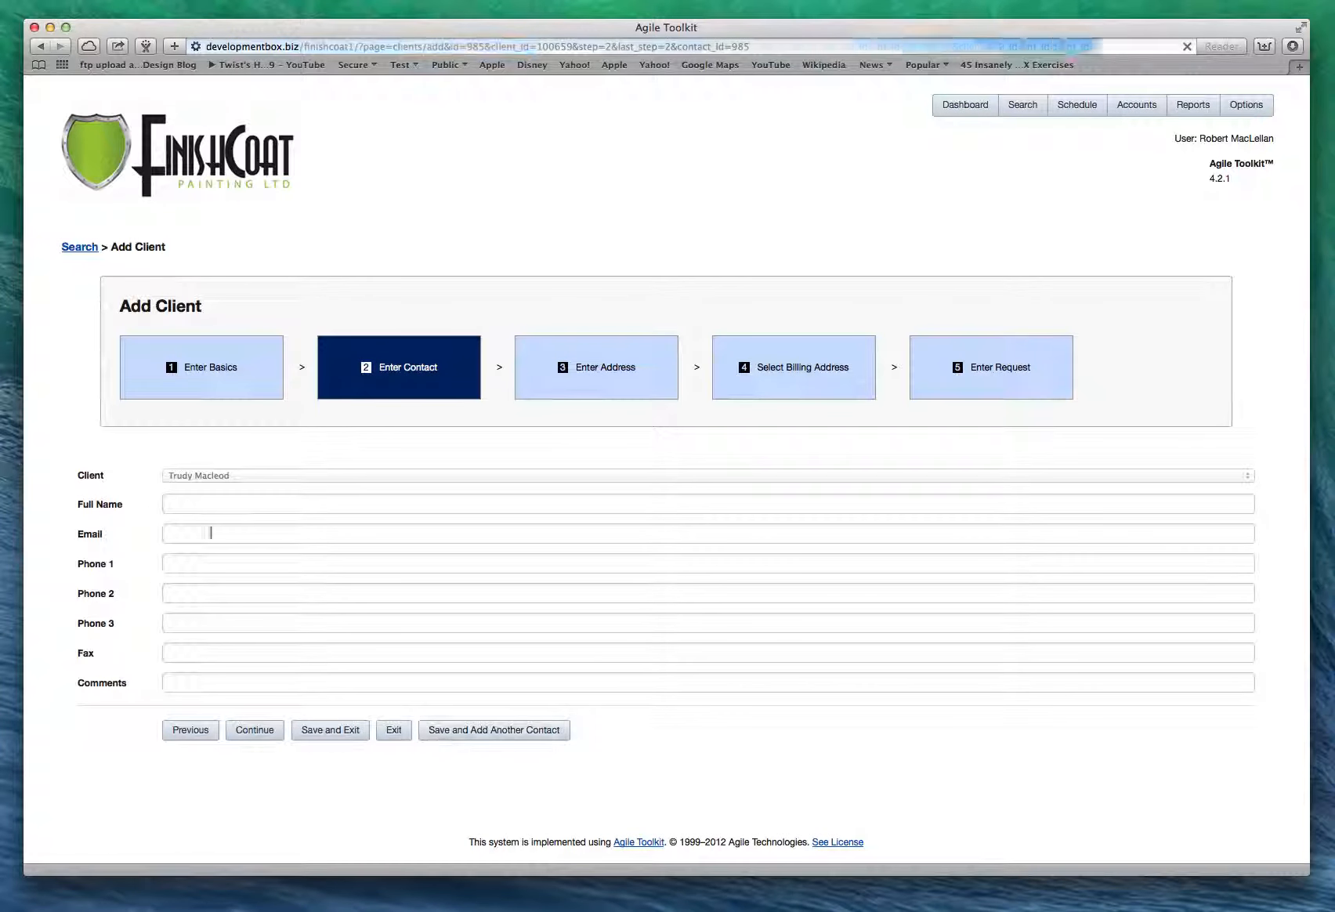
left_click(190, 505)
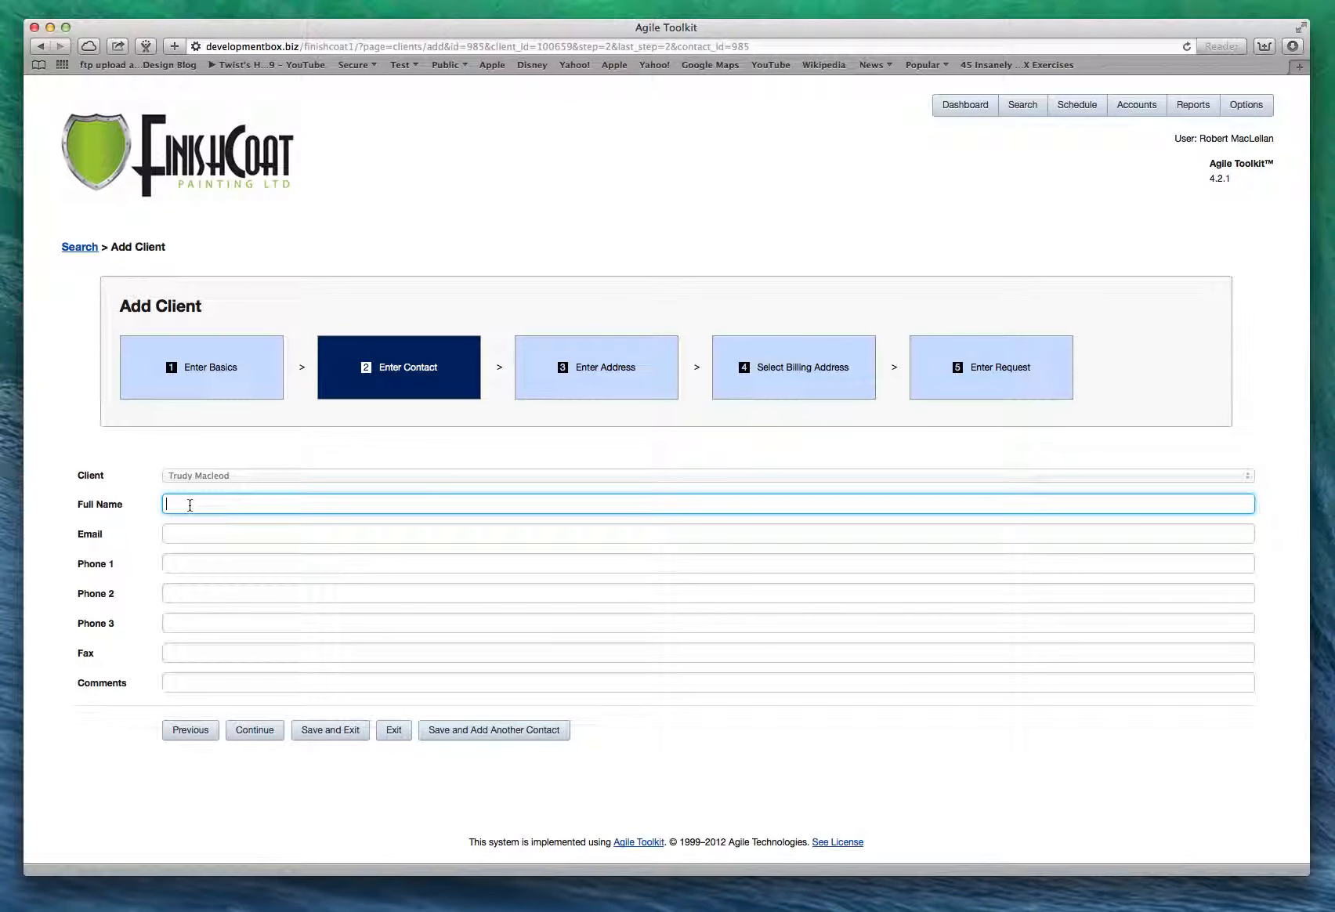
left_click(186, 567)
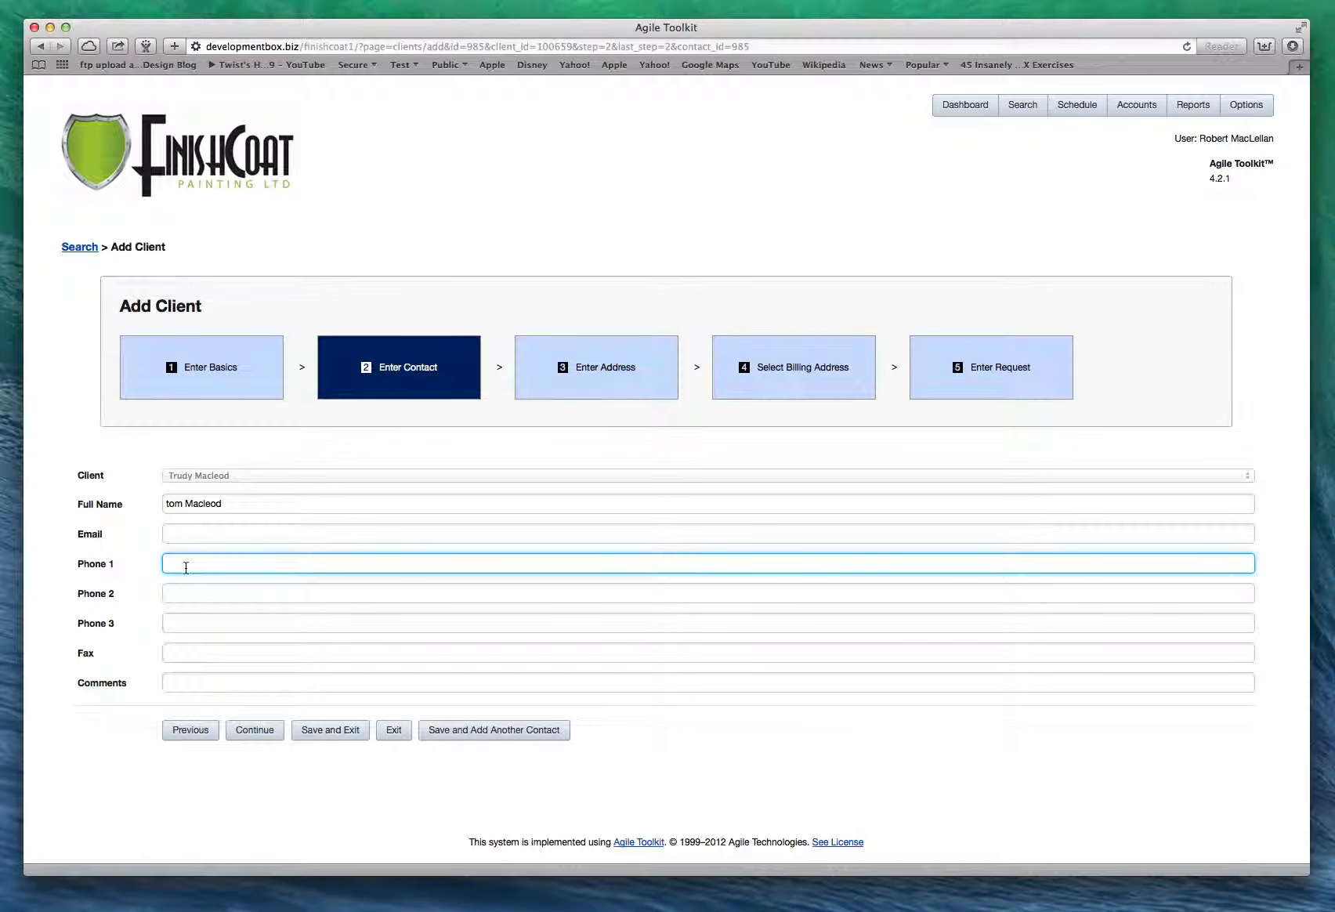
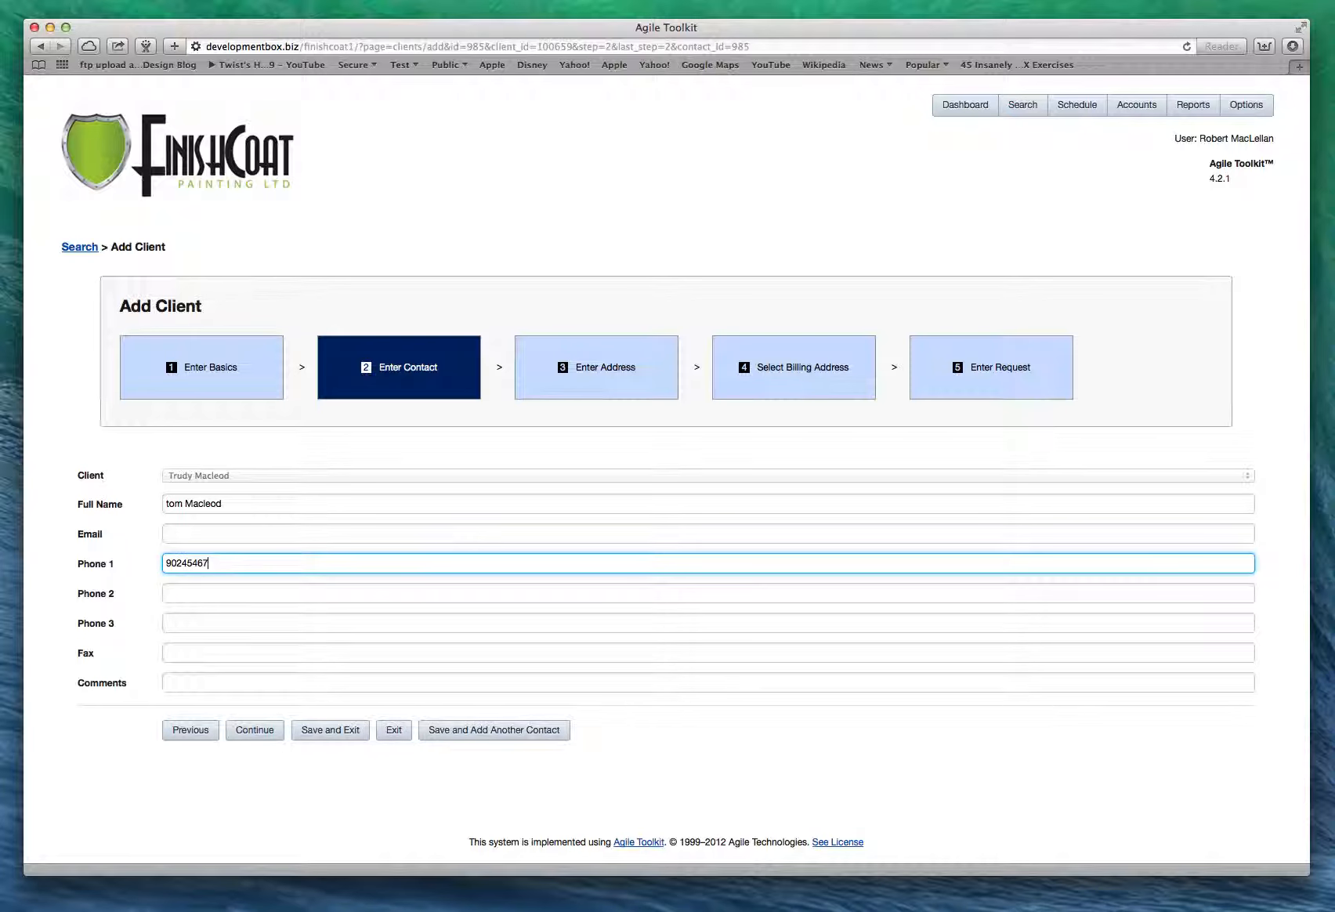
Add the second contact's e-mail and a comment saying he is also a contact.
left_click(216, 528)
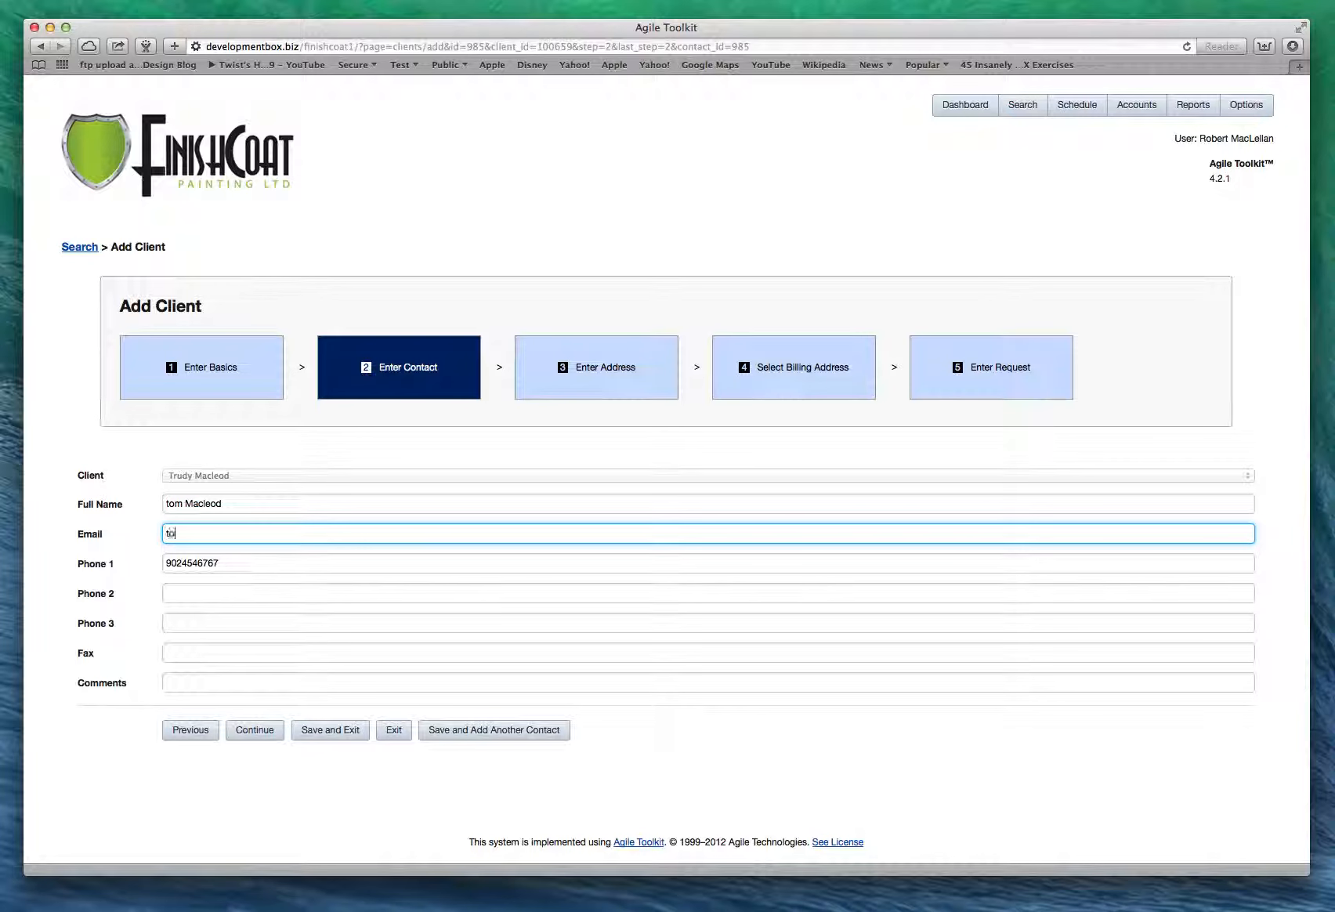
left_click(195, 690)
type("he")
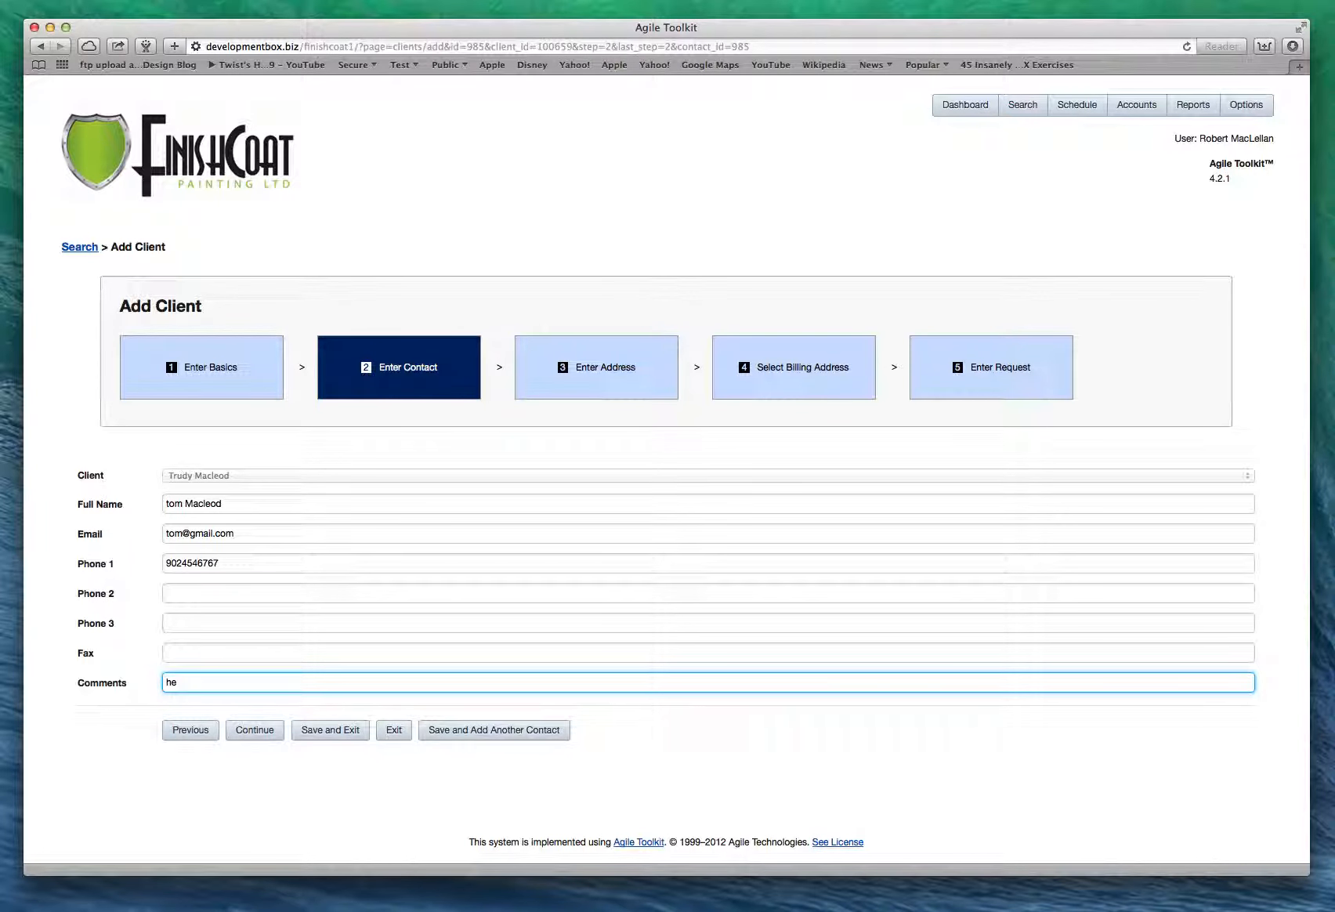
key("BackSpace")
type("tom is also a contact")
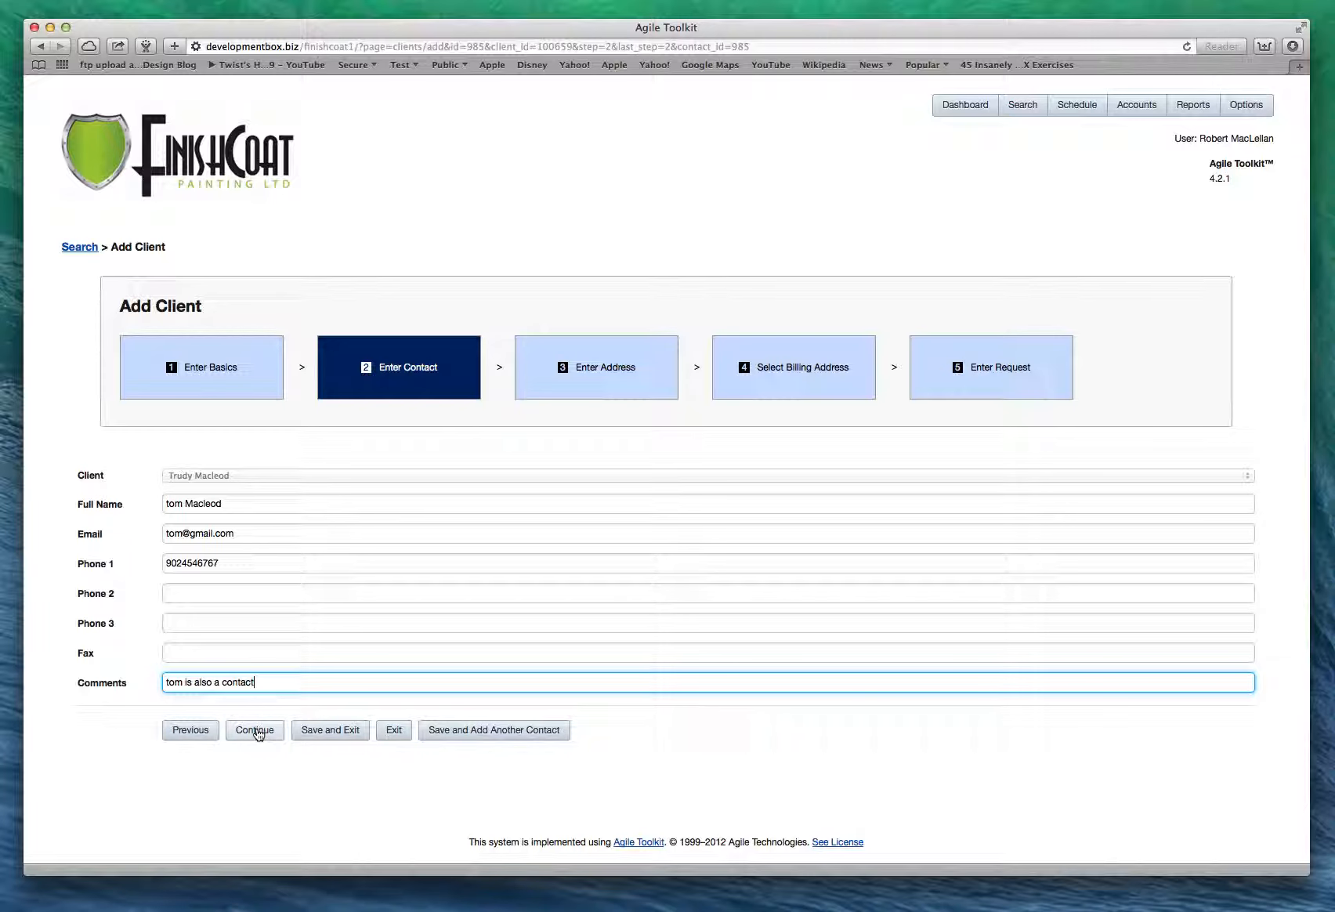
Save the contact and enter the client's street address in Address Line 1.
left_click(257, 732)
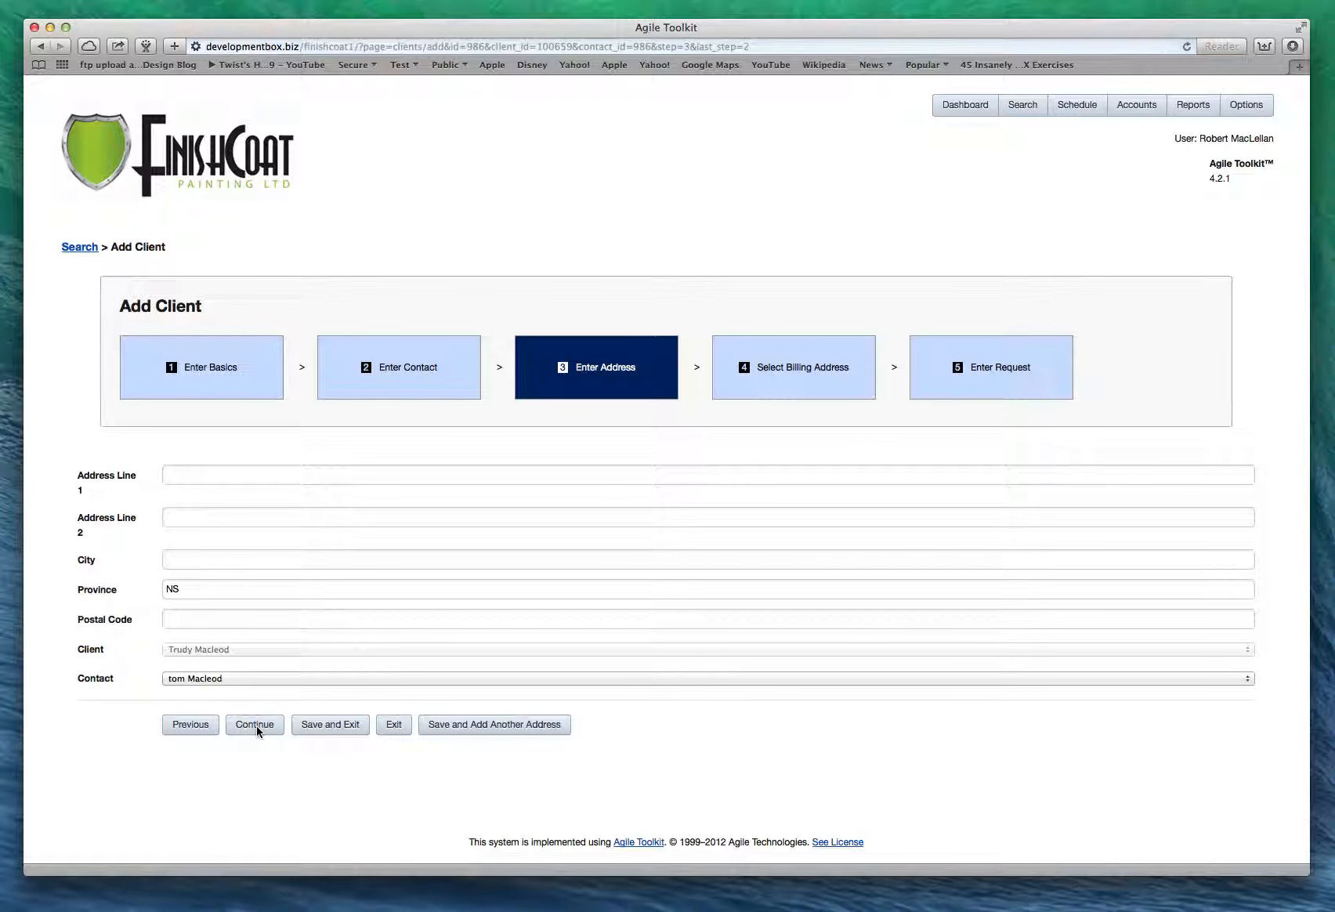
left_click(192, 476)
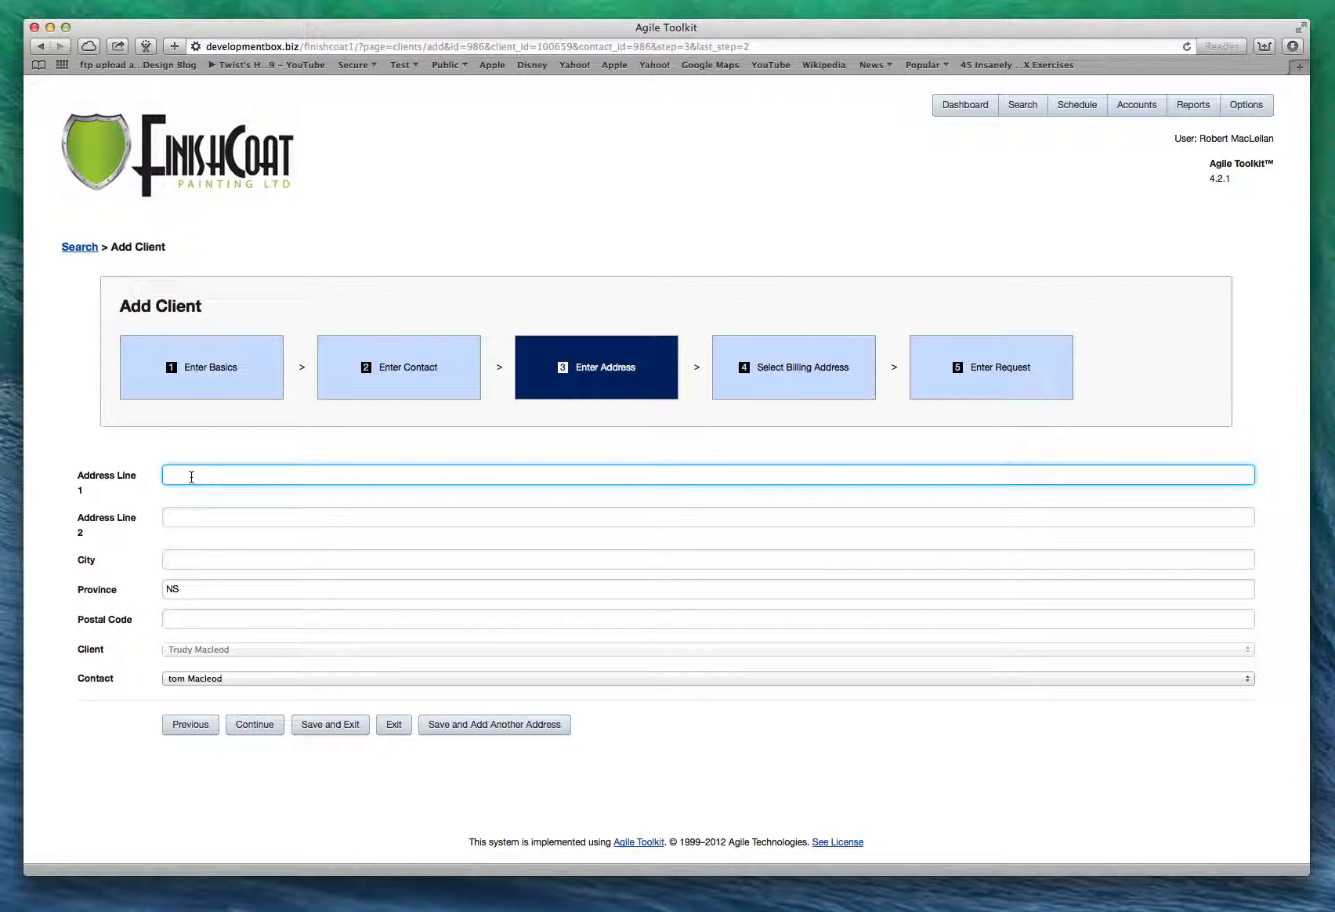
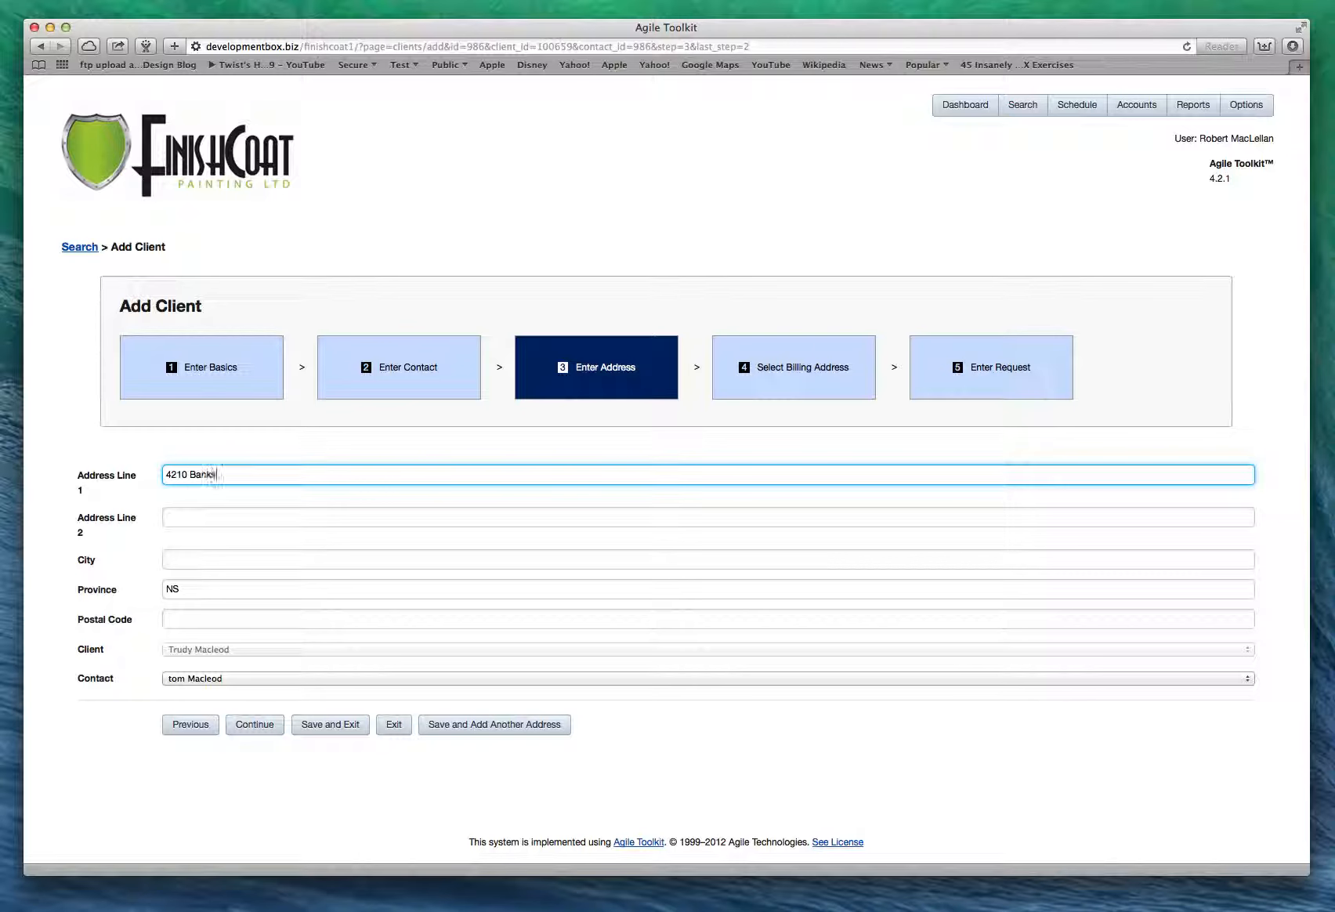
left_click(191, 475)
type("treet")
key("BackSpace")
key("BackSpace")
key("BackSpace")
key("BackSpace")
key("BackSpace")
key("BackSpace")
key("BackSpace")
key("BackSpace")
Fill in the city and postal code, then submit the address.
left_click(182, 562)
type("Halifax")
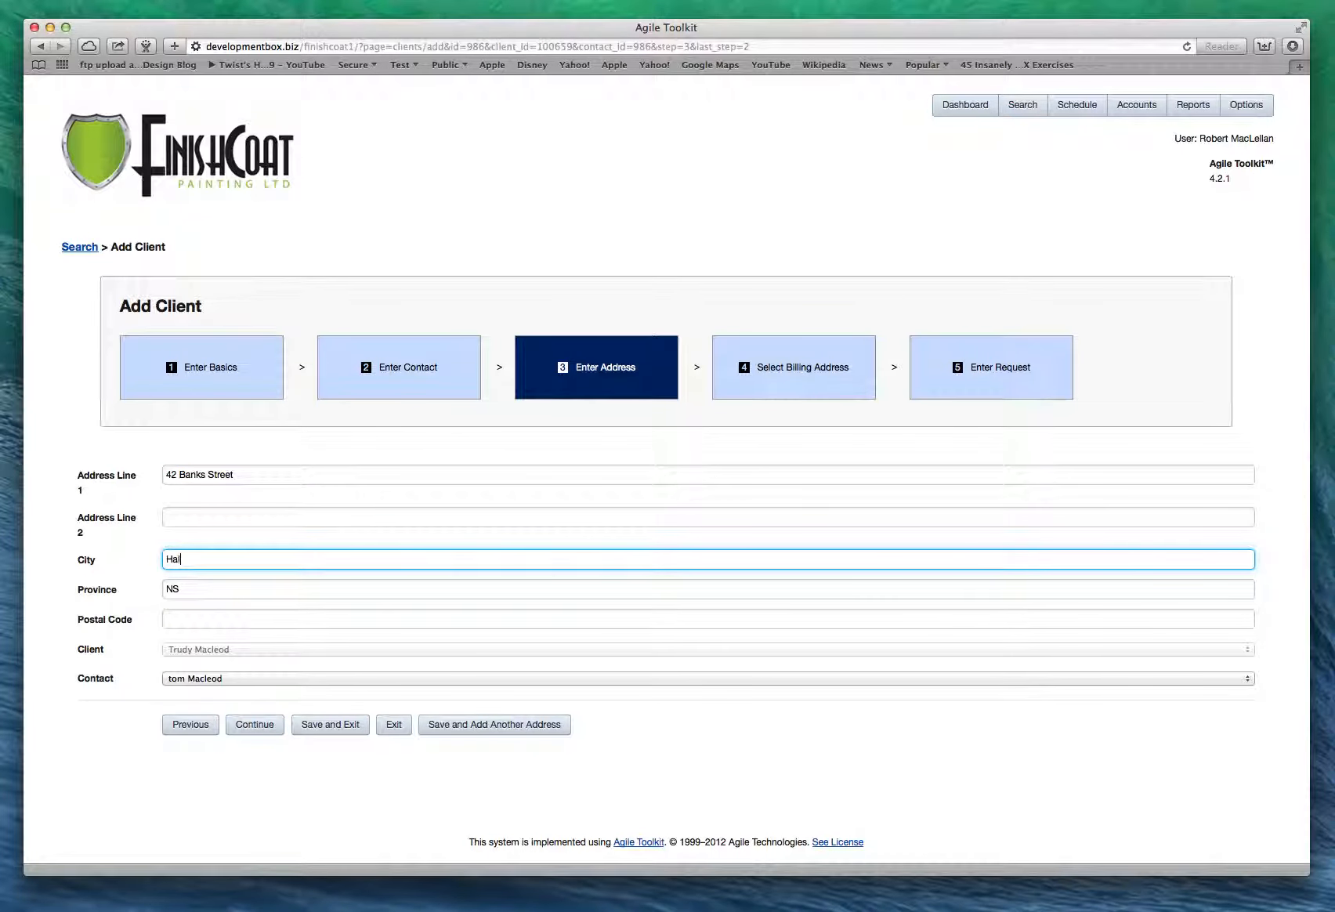
left_click(189, 621)
type("B")
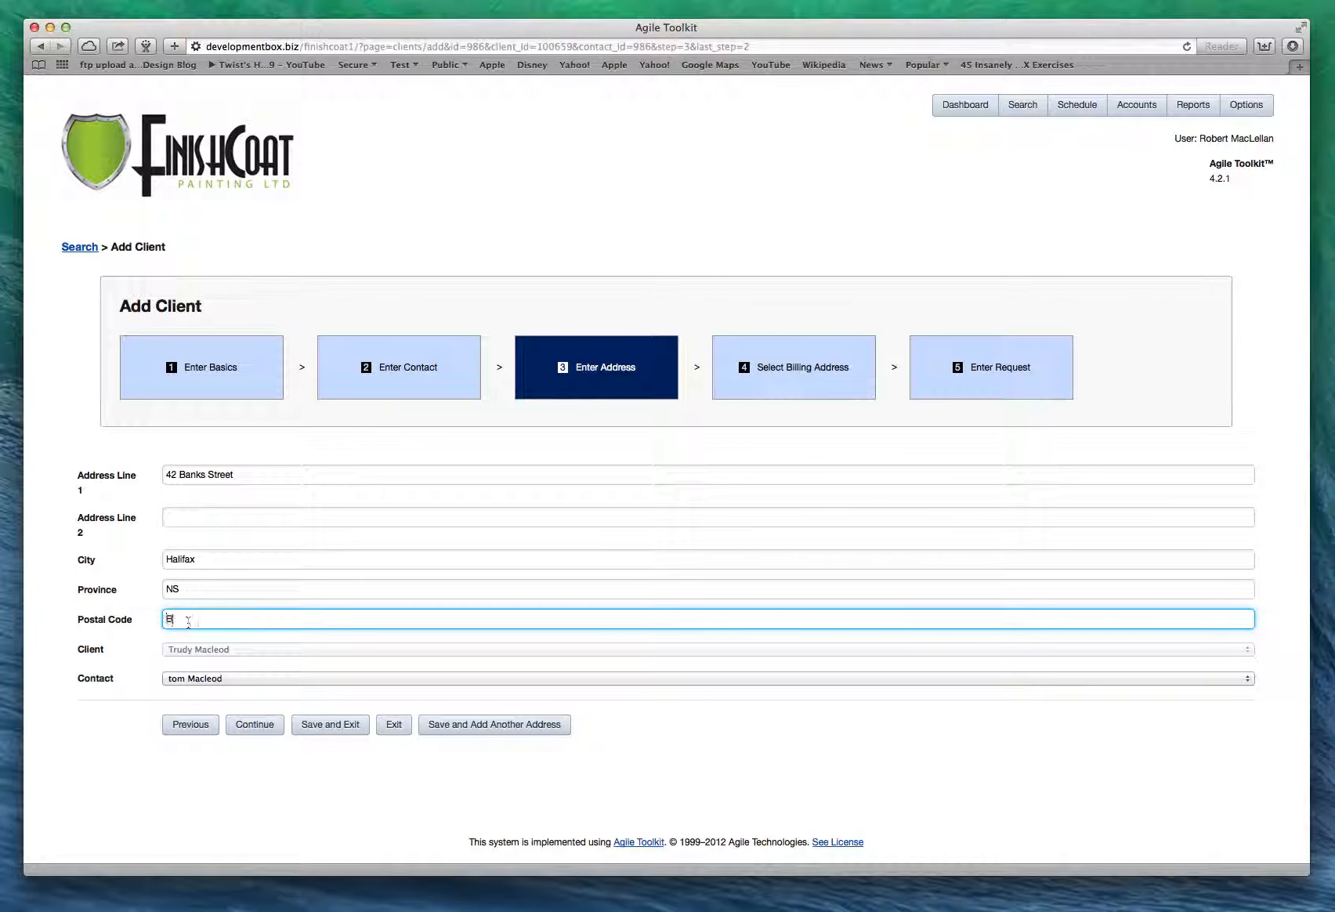
type("3B")
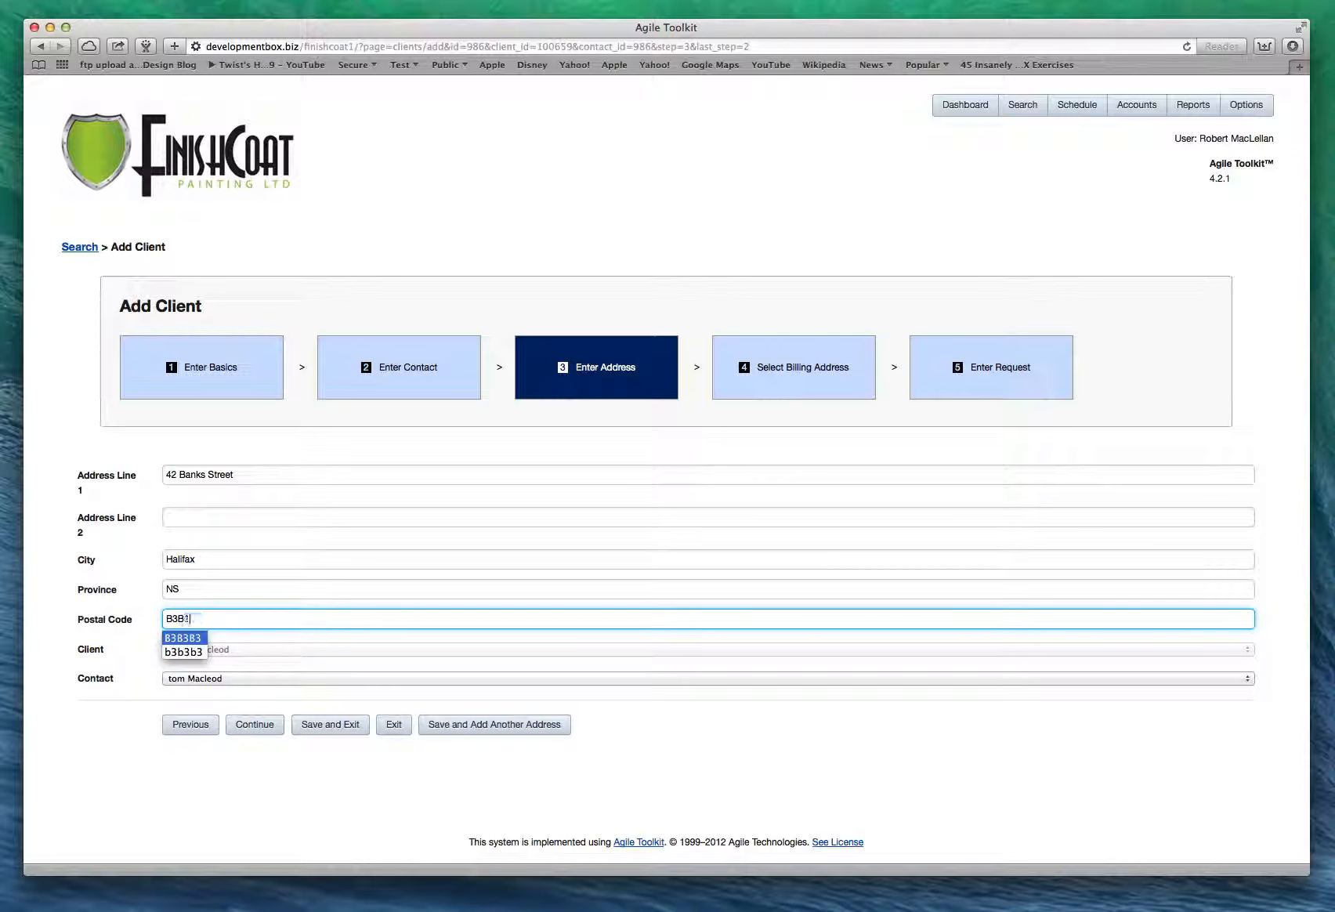
type("1")
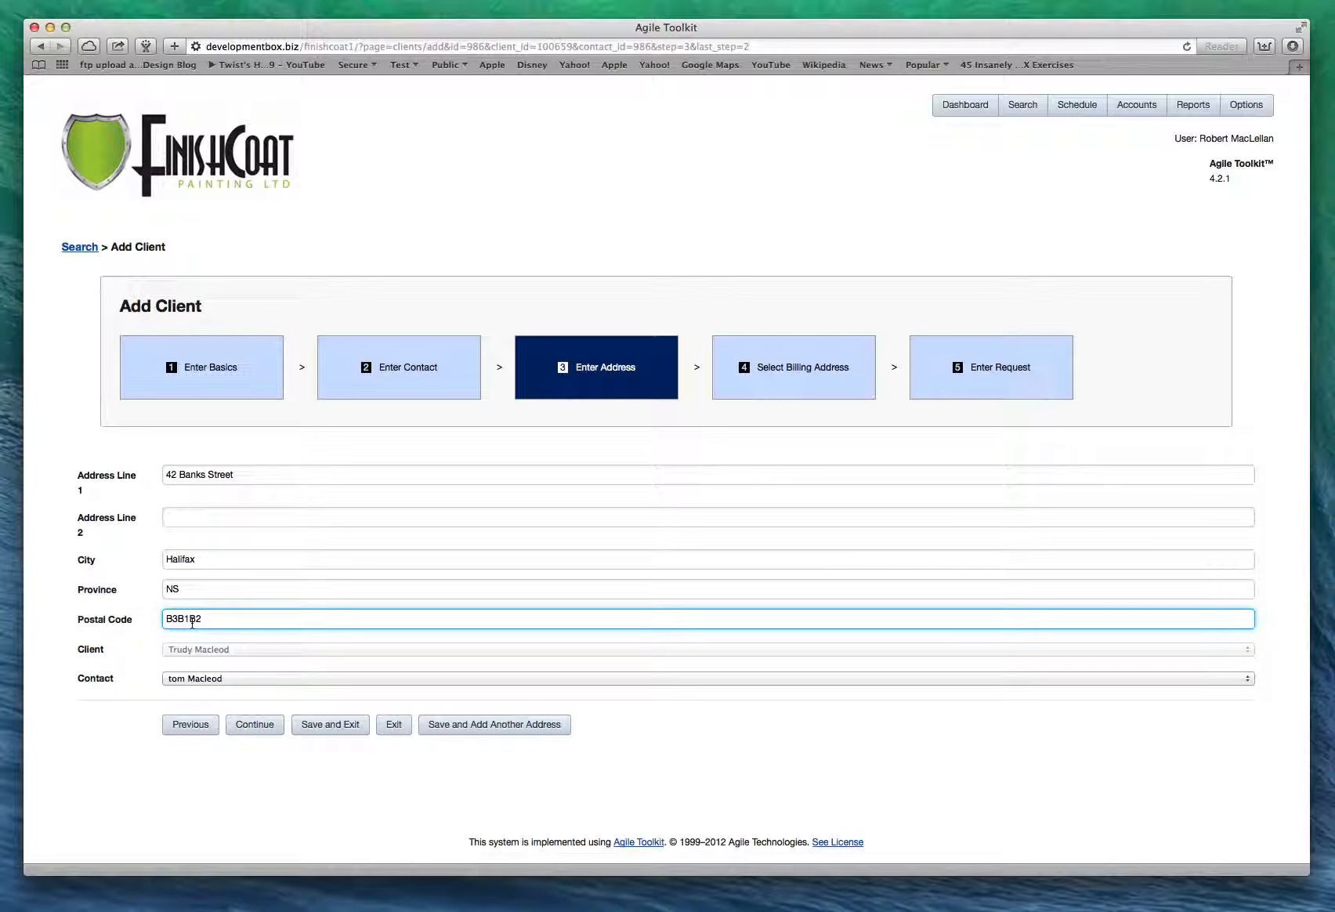
left_click(245, 727)
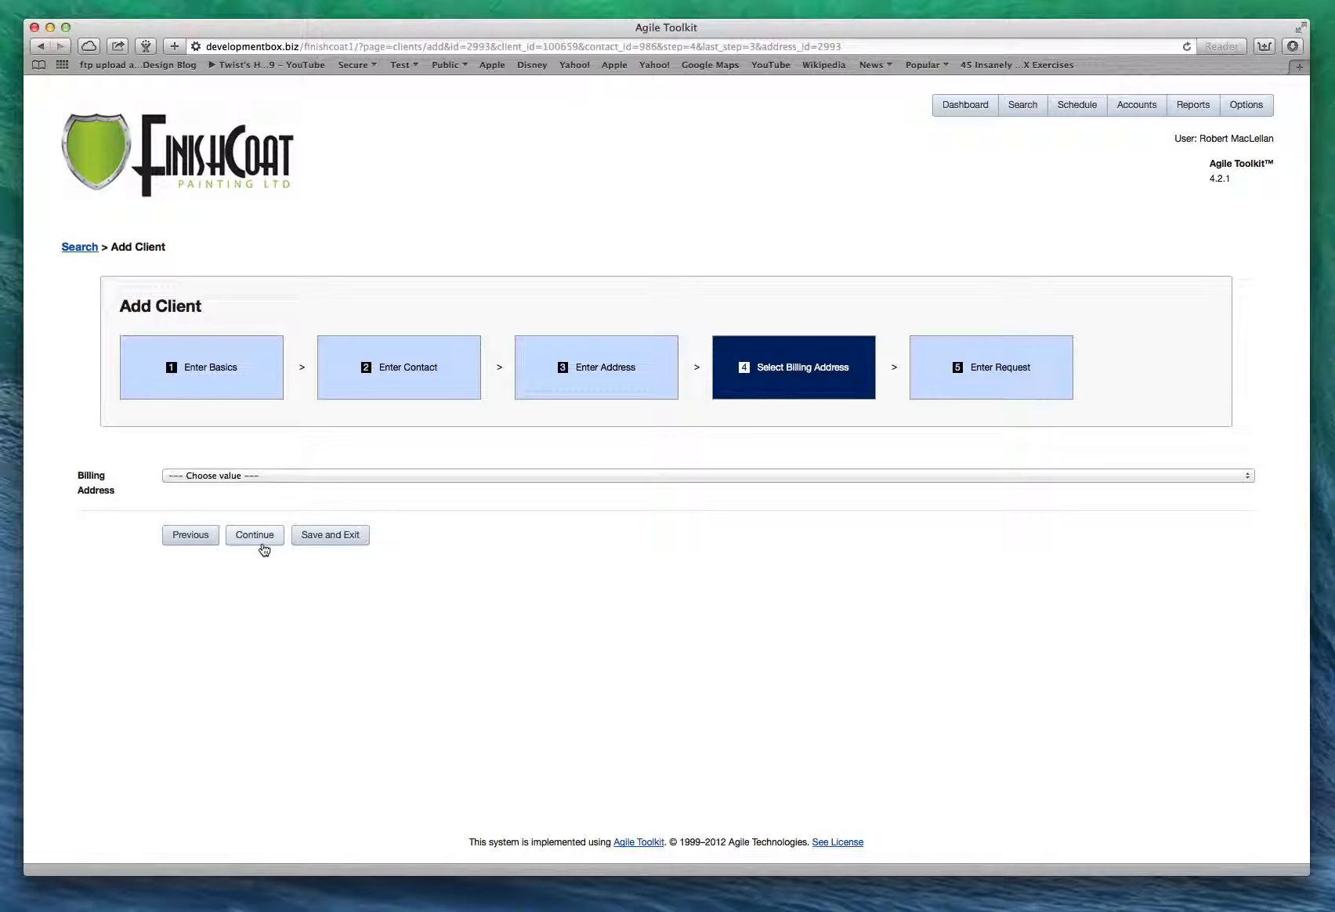
Choose the new Halifax address as the billing address and continue to the request.
left_click(278, 475)
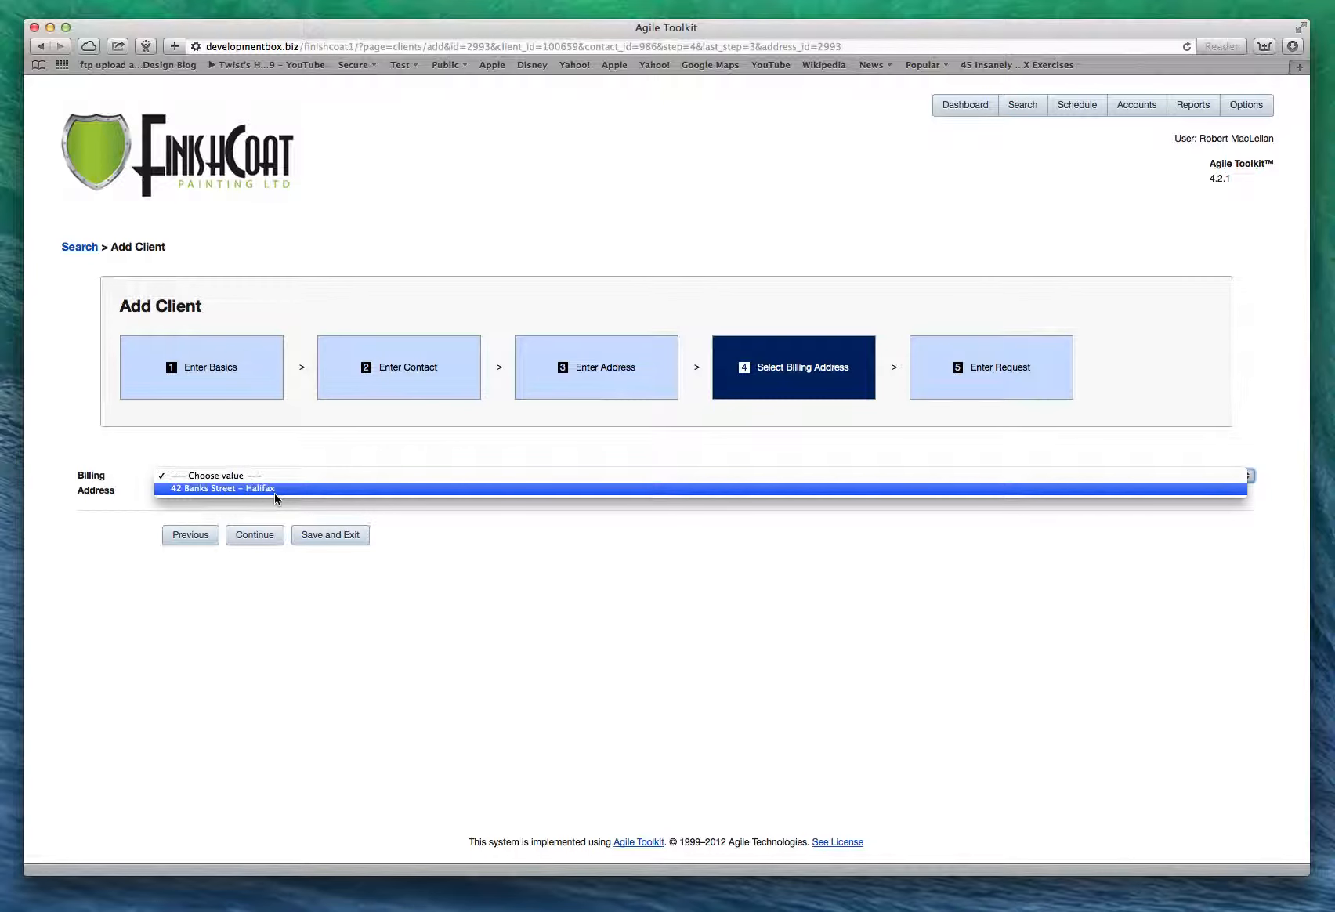
left_click(274, 488)
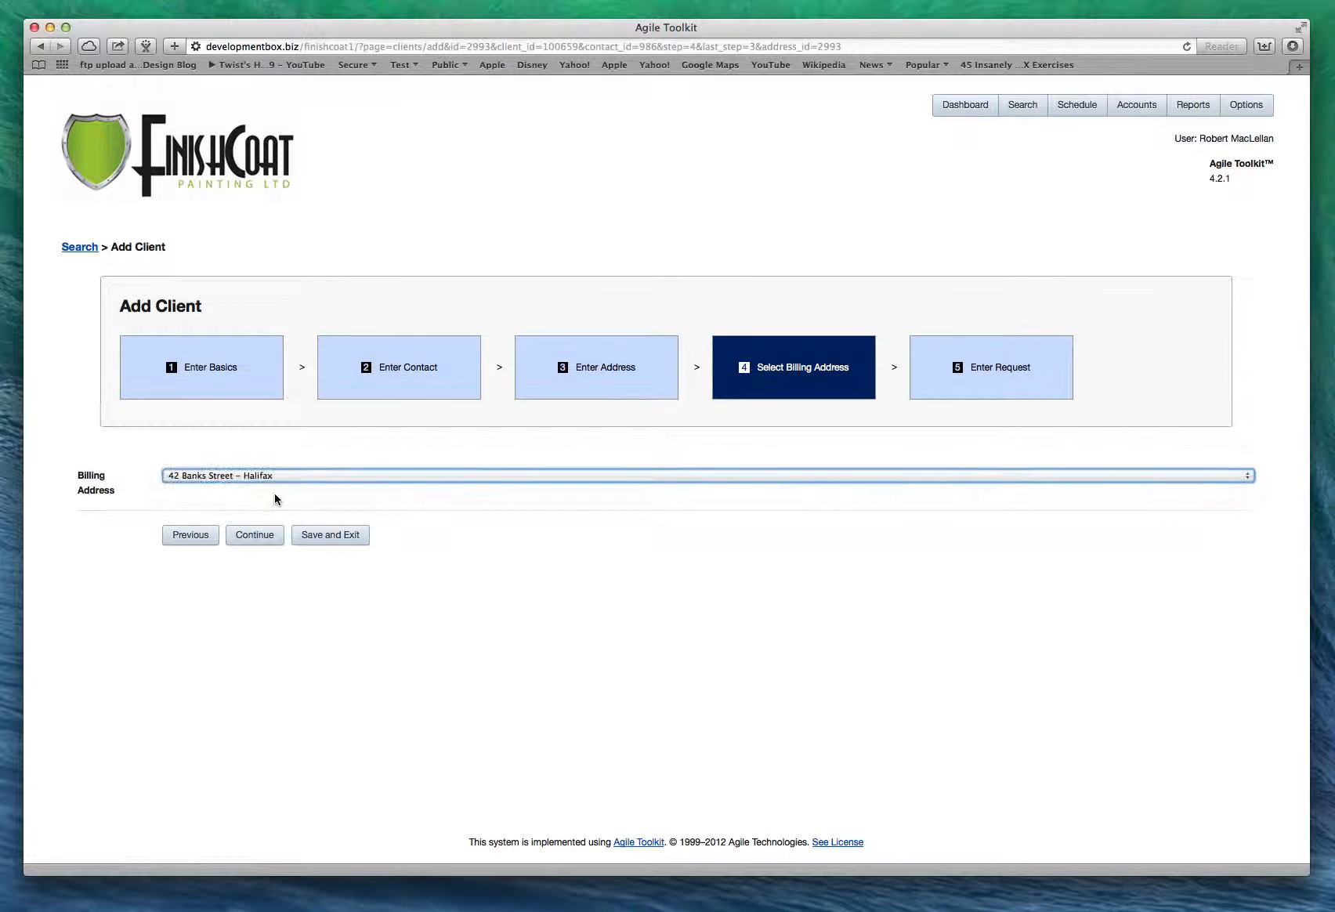
left_click(255, 538)
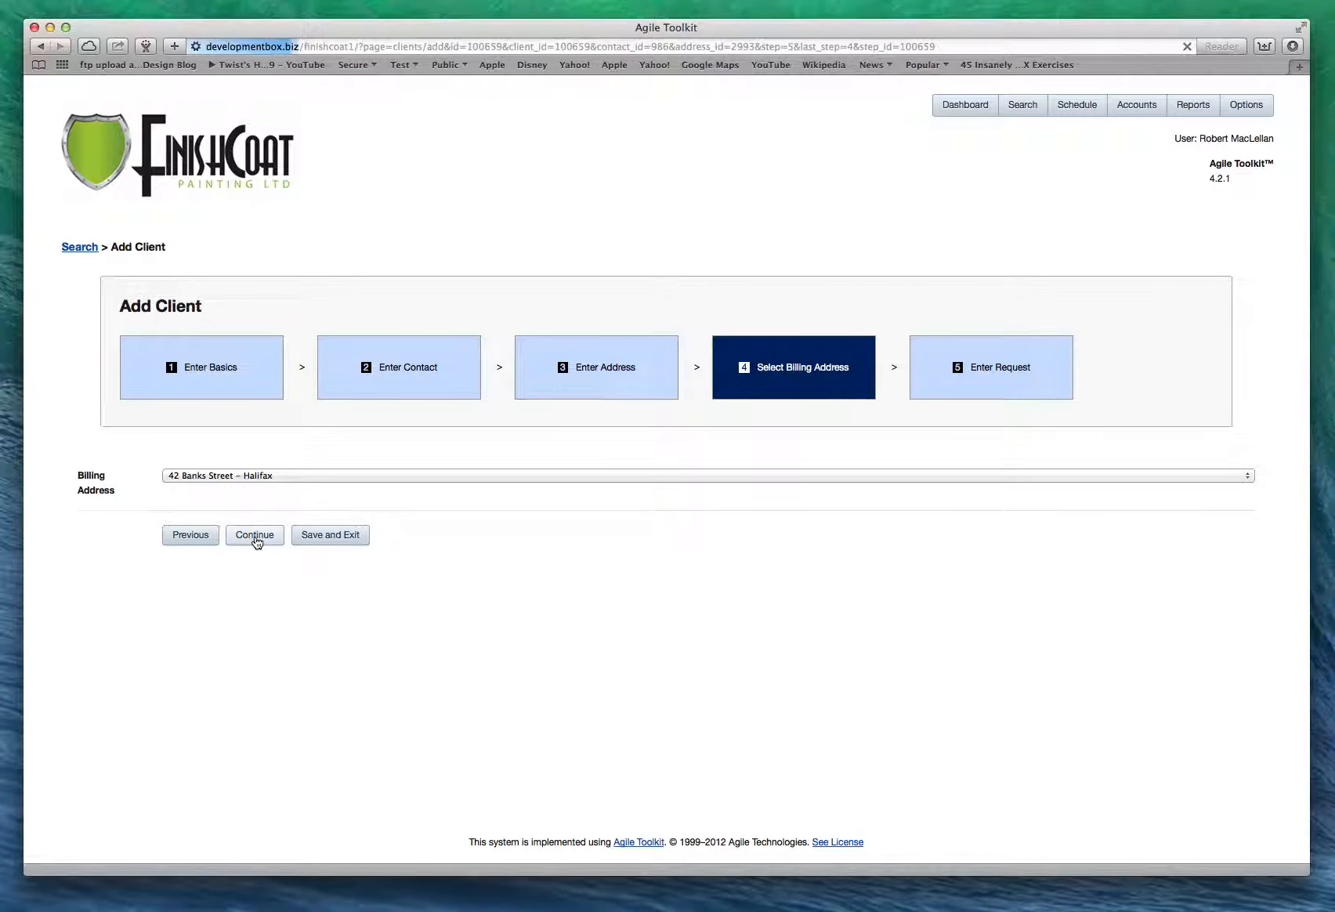
Set Project Type to Interior and comment: basement plaster repair, plus paint living and dining rooms.
scroll(606, 449, "down", 5)
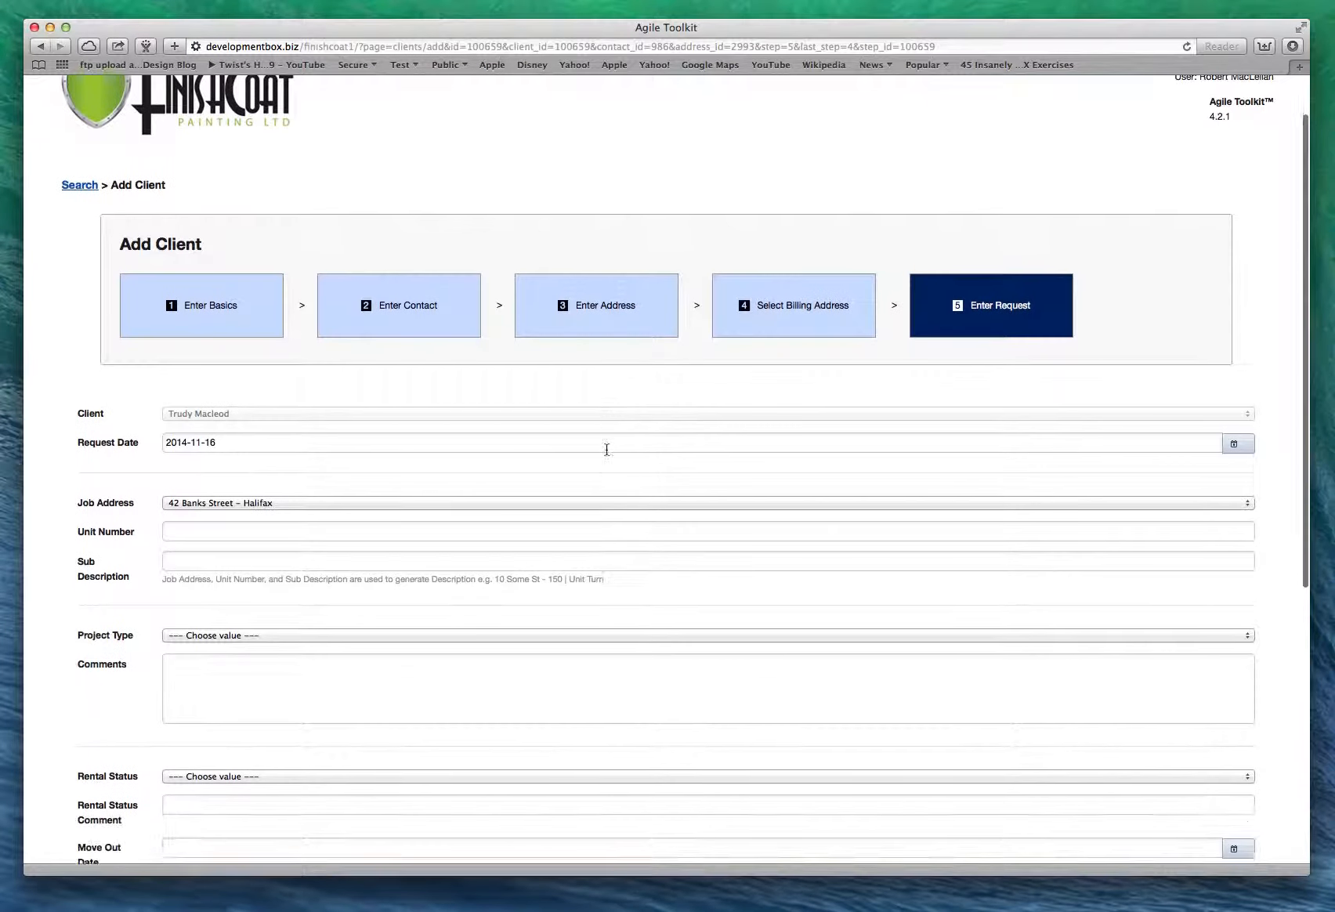
scroll(607, 449, "down", 1)
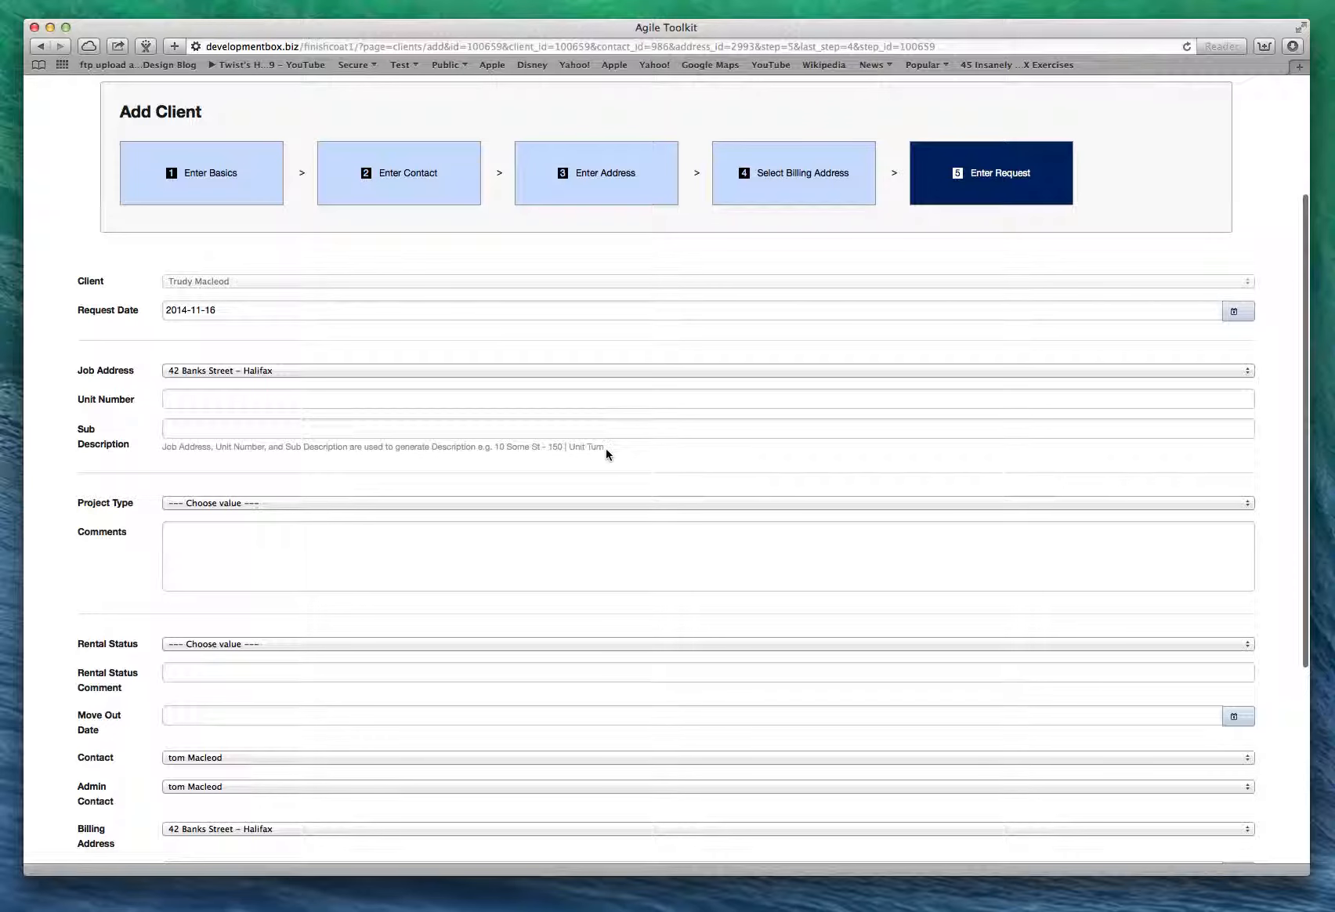
scroll(606, 449, "down", 3)
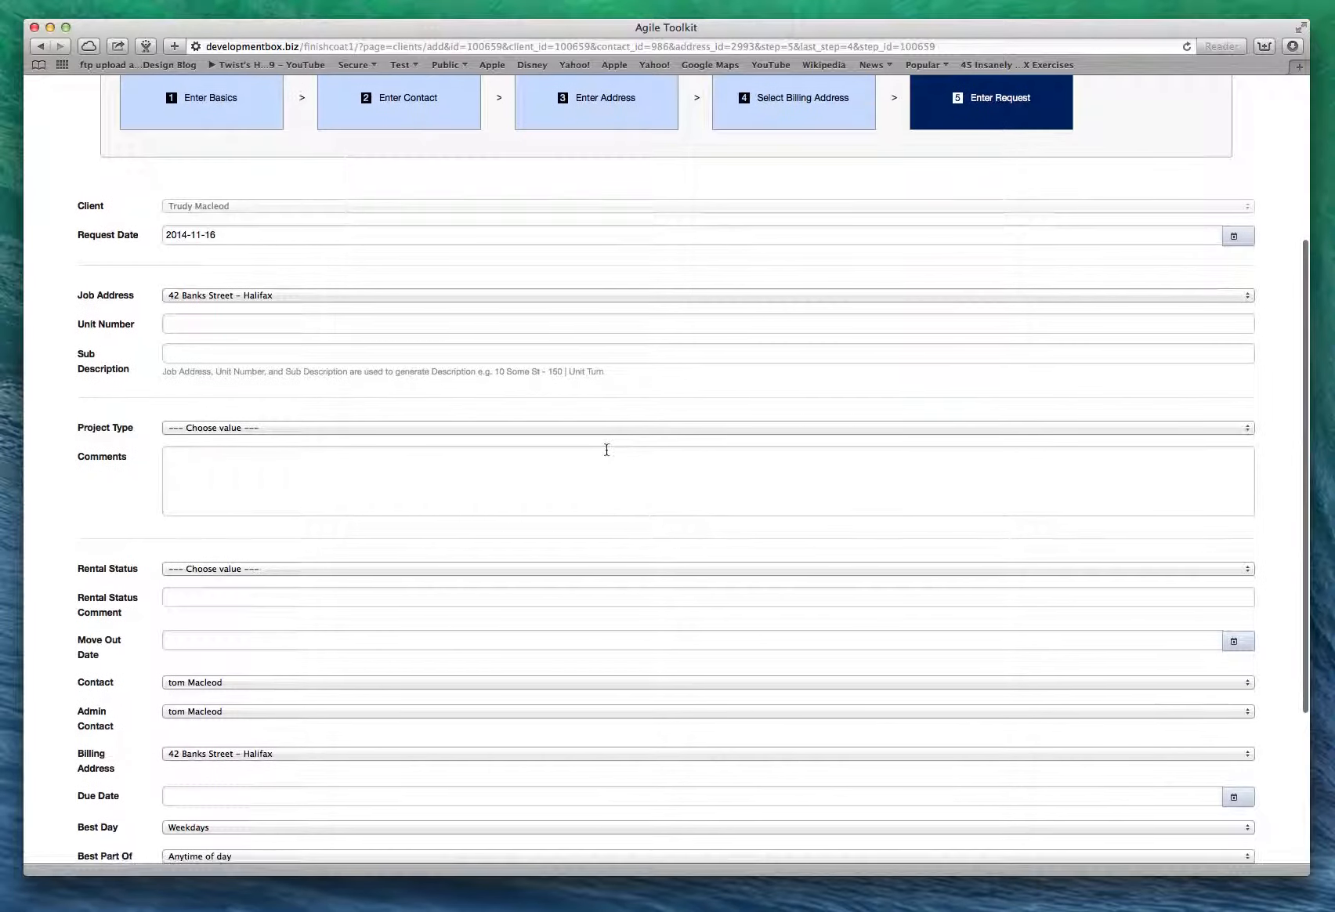
left_click(247, 432)
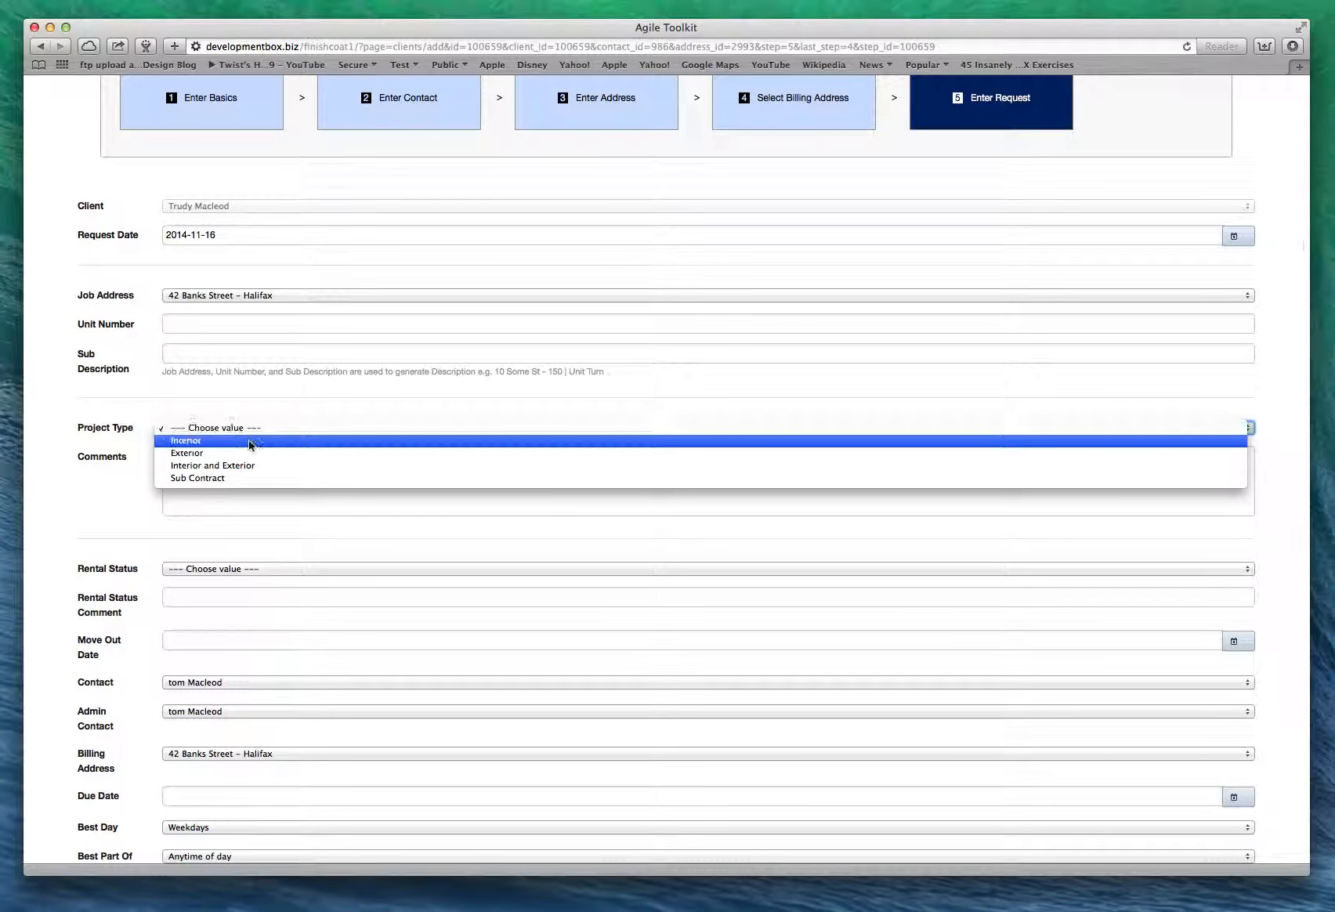
left_click(249, 444)
left_click(188, 460)
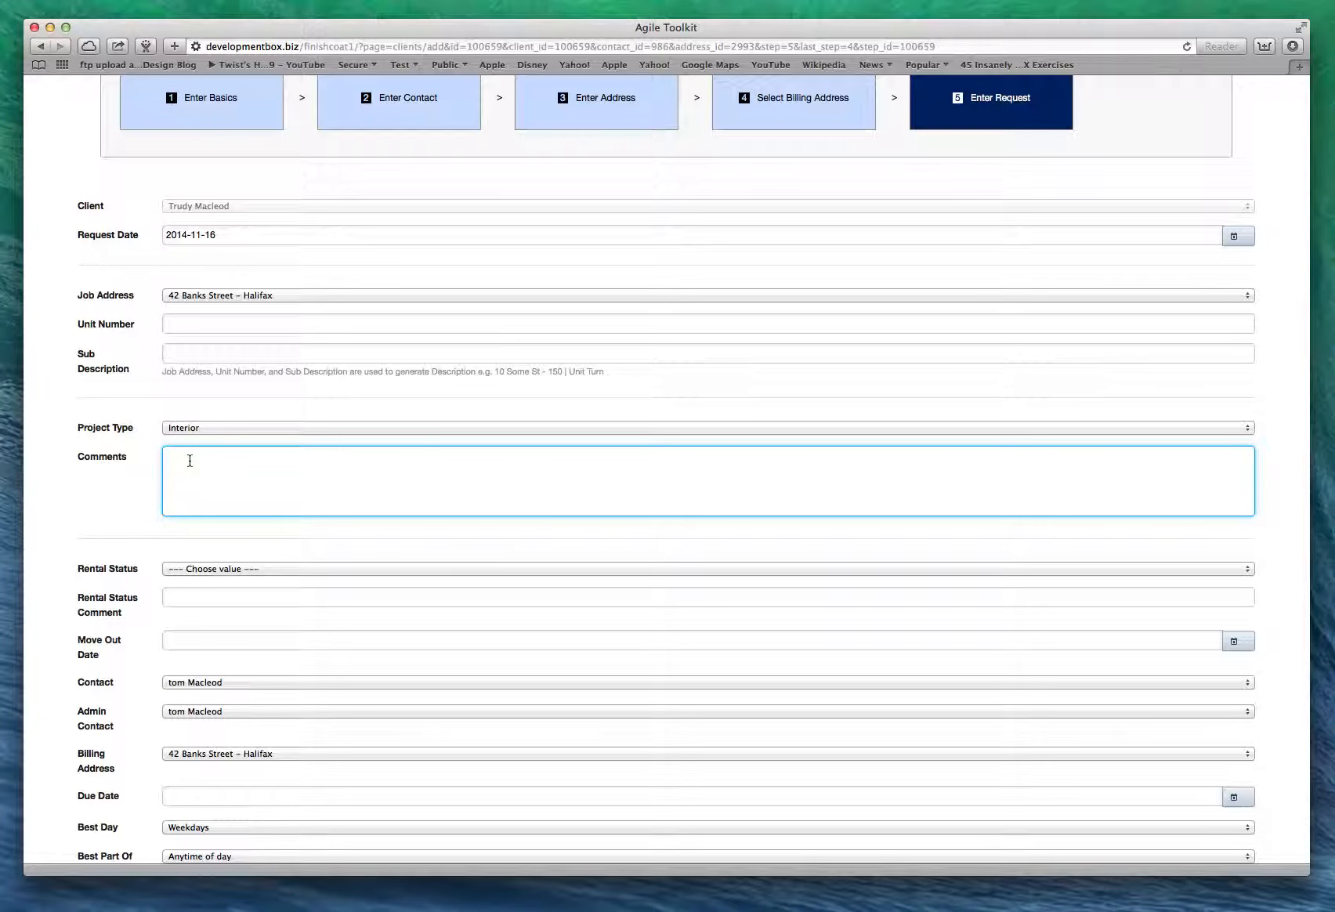
type("the downstairs basement and plaster")
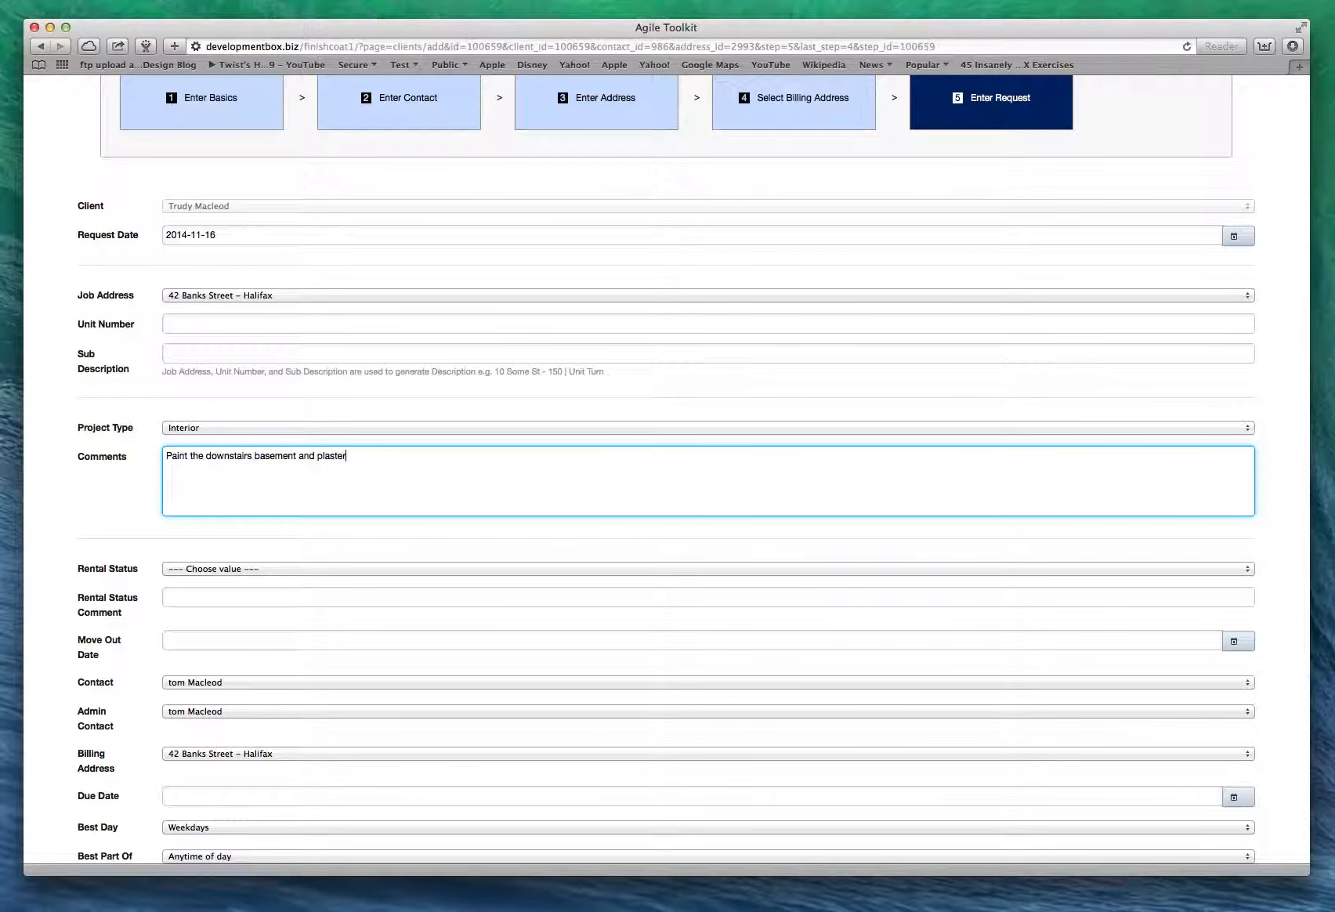
type(" repair")
key("Return")
type("also paint entrire living room and")
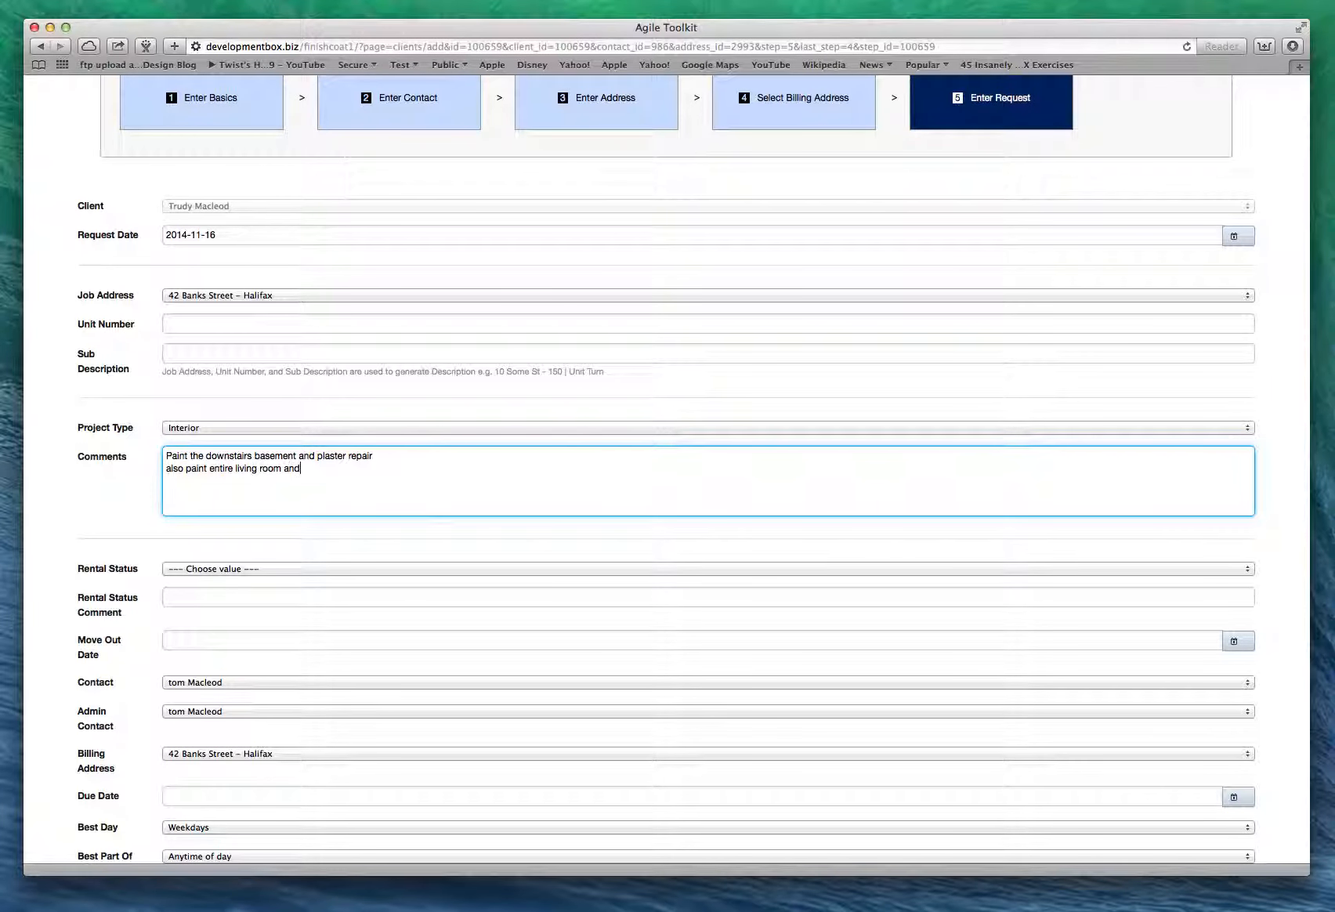
type(" dining room")
Set the property's Rental Status to Owned.
left_click(206, 574)
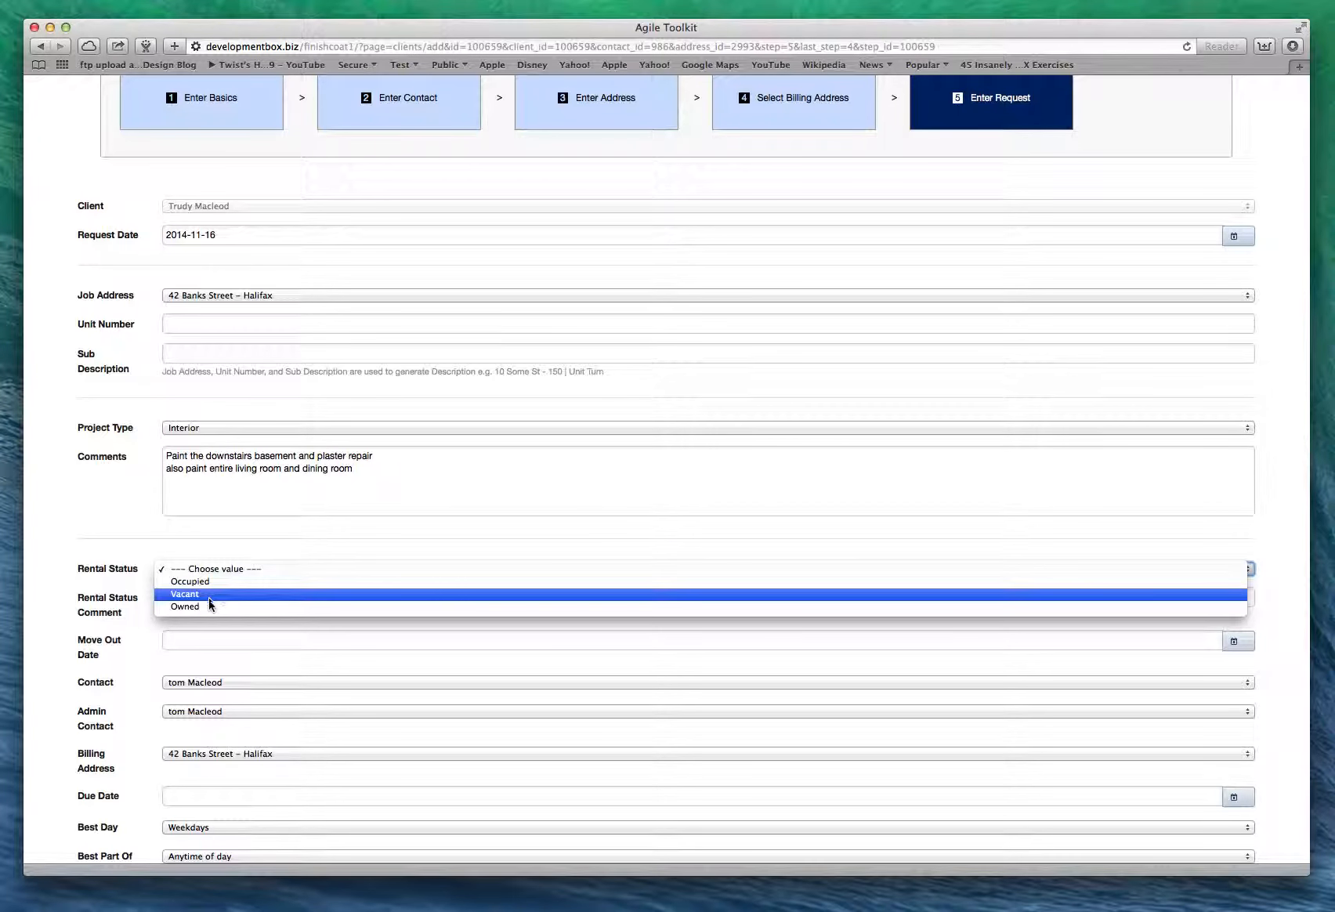
left_click(208, 608)
scroll(269, 580, "down", 4)
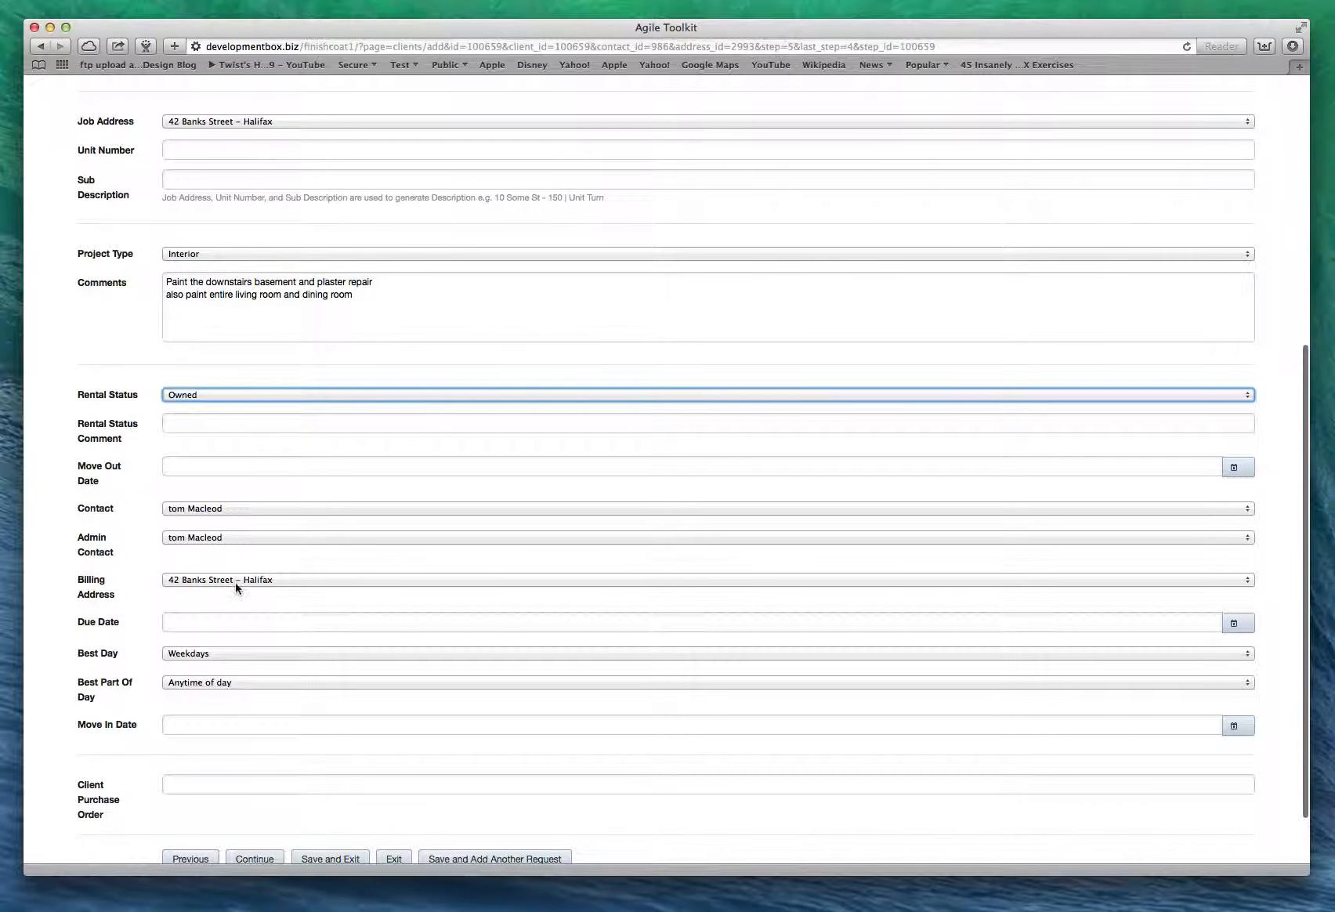
Pick 10 December 2014 as the due date in the calendar and save the request.
left_click(203, 619)
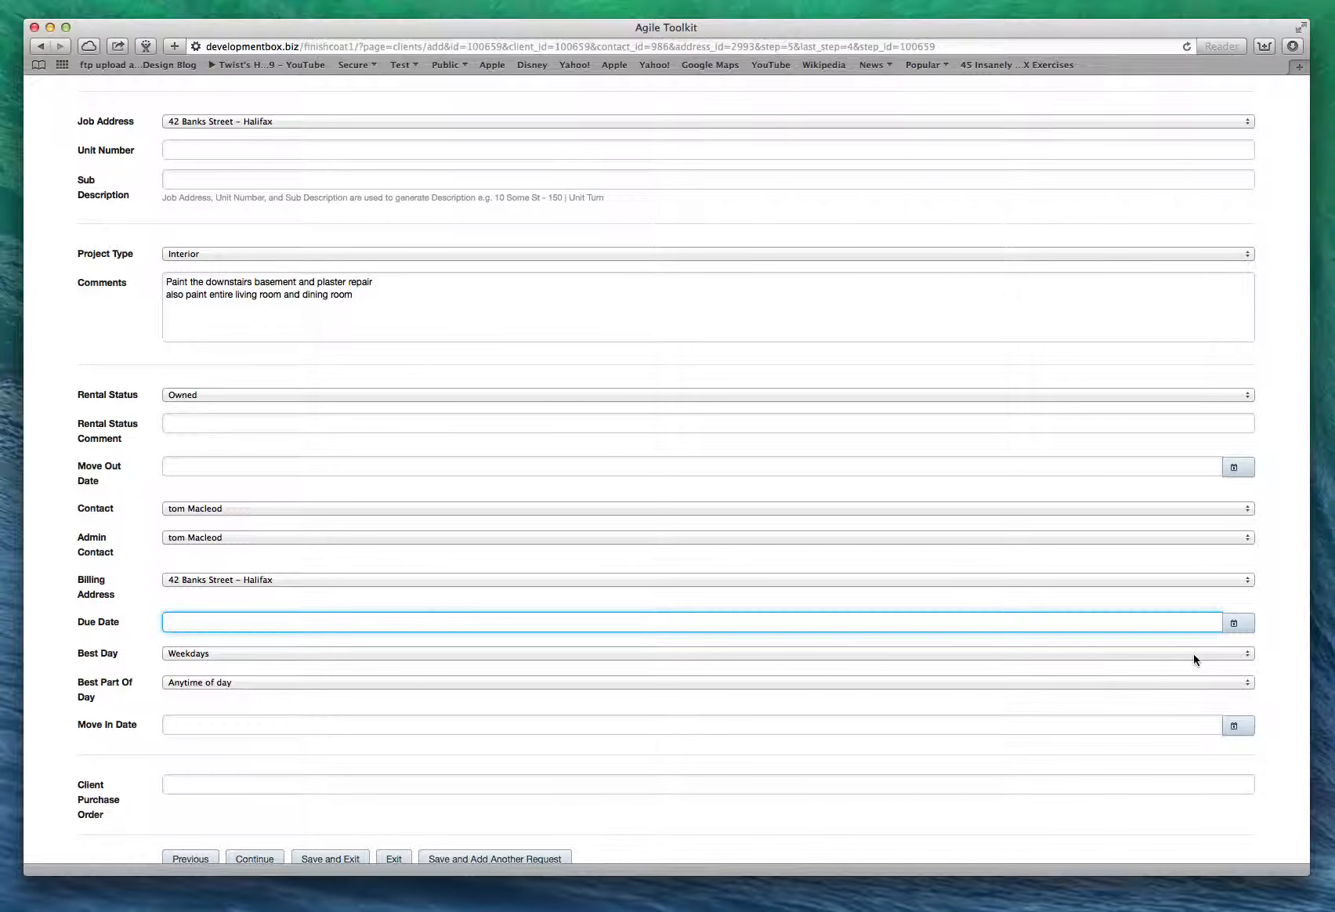
left_click(1237, 623)
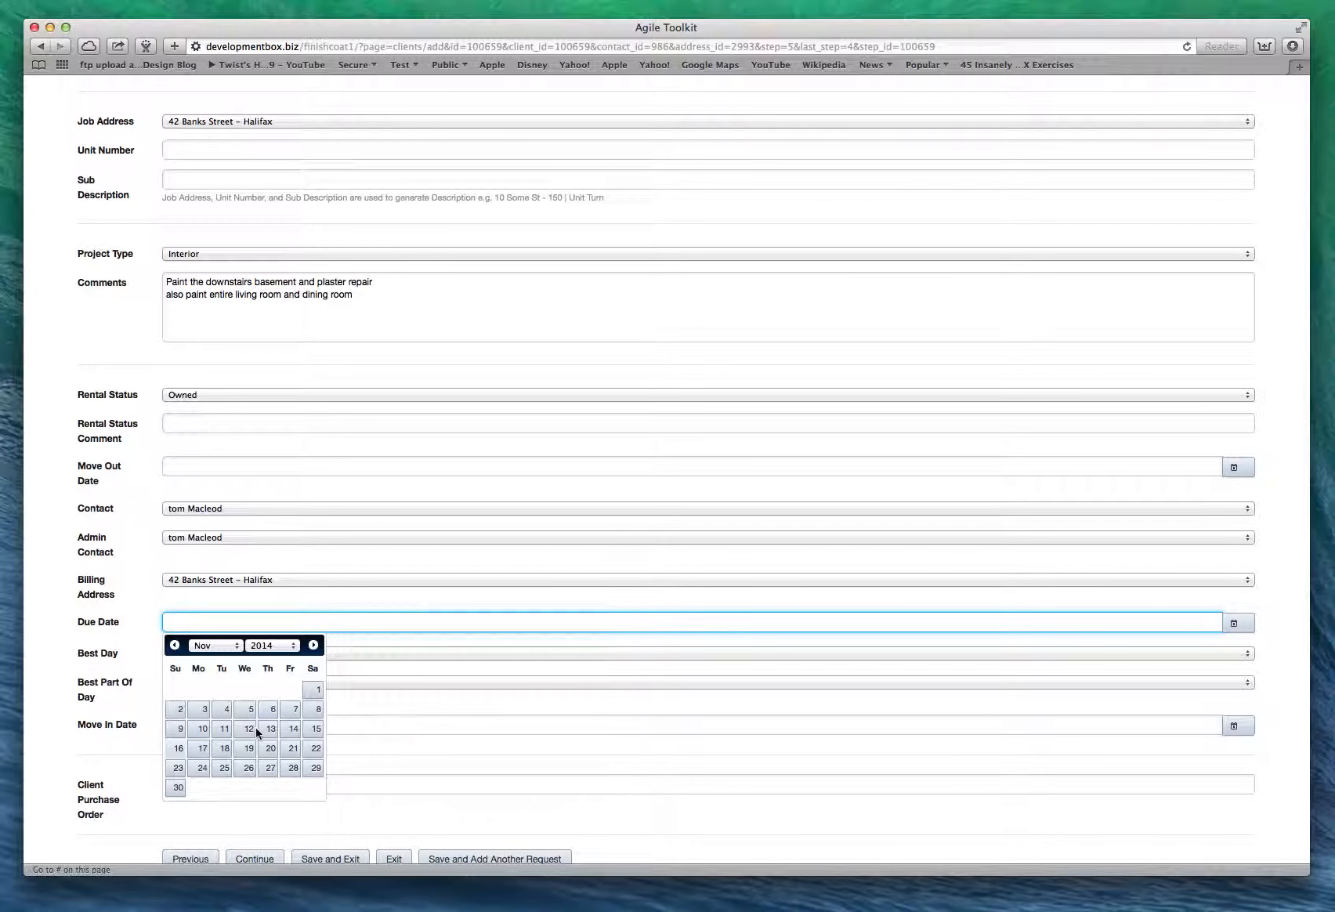
left_click(232, 646)
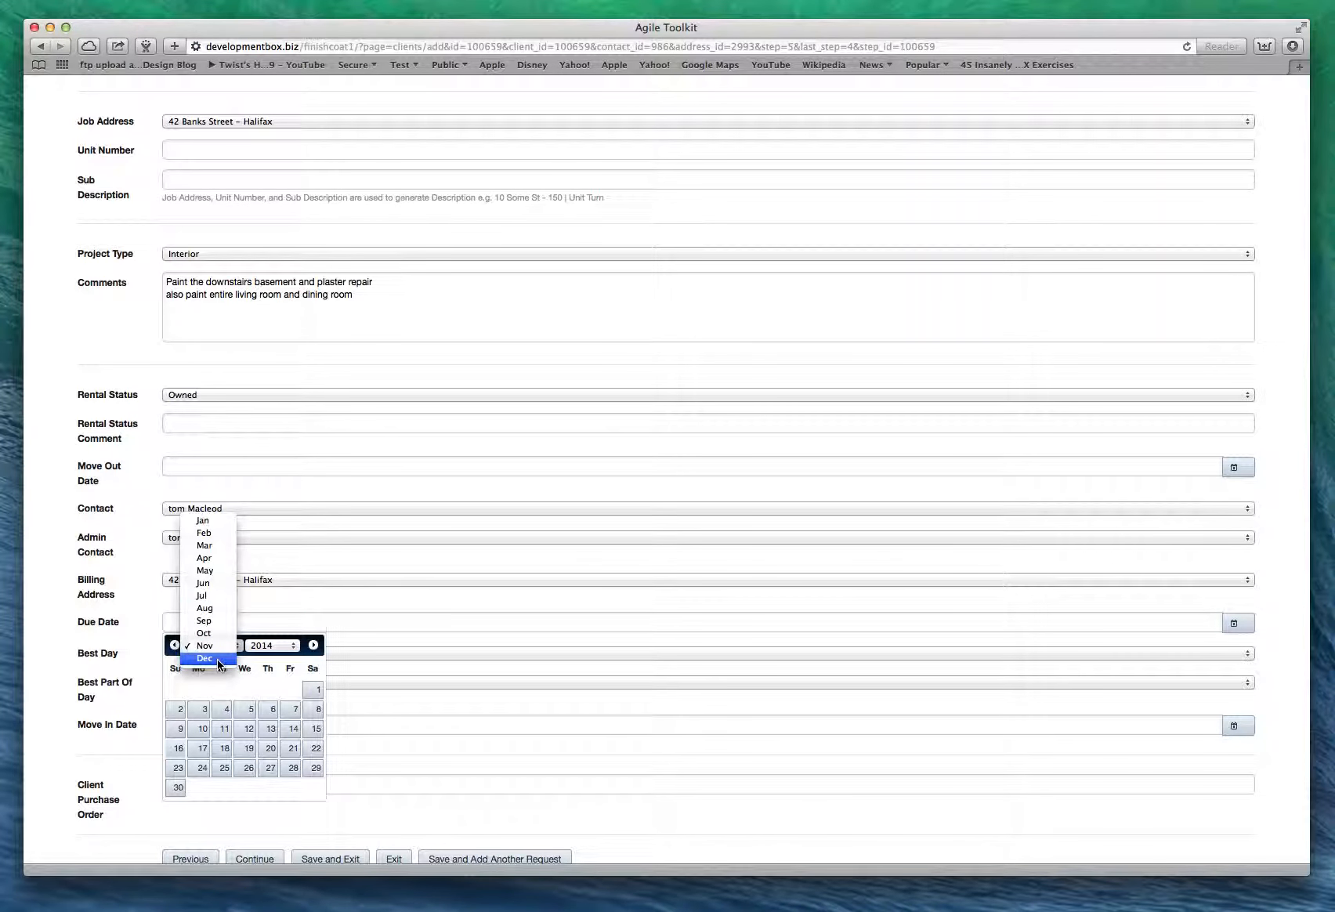
left_click(217, 663)
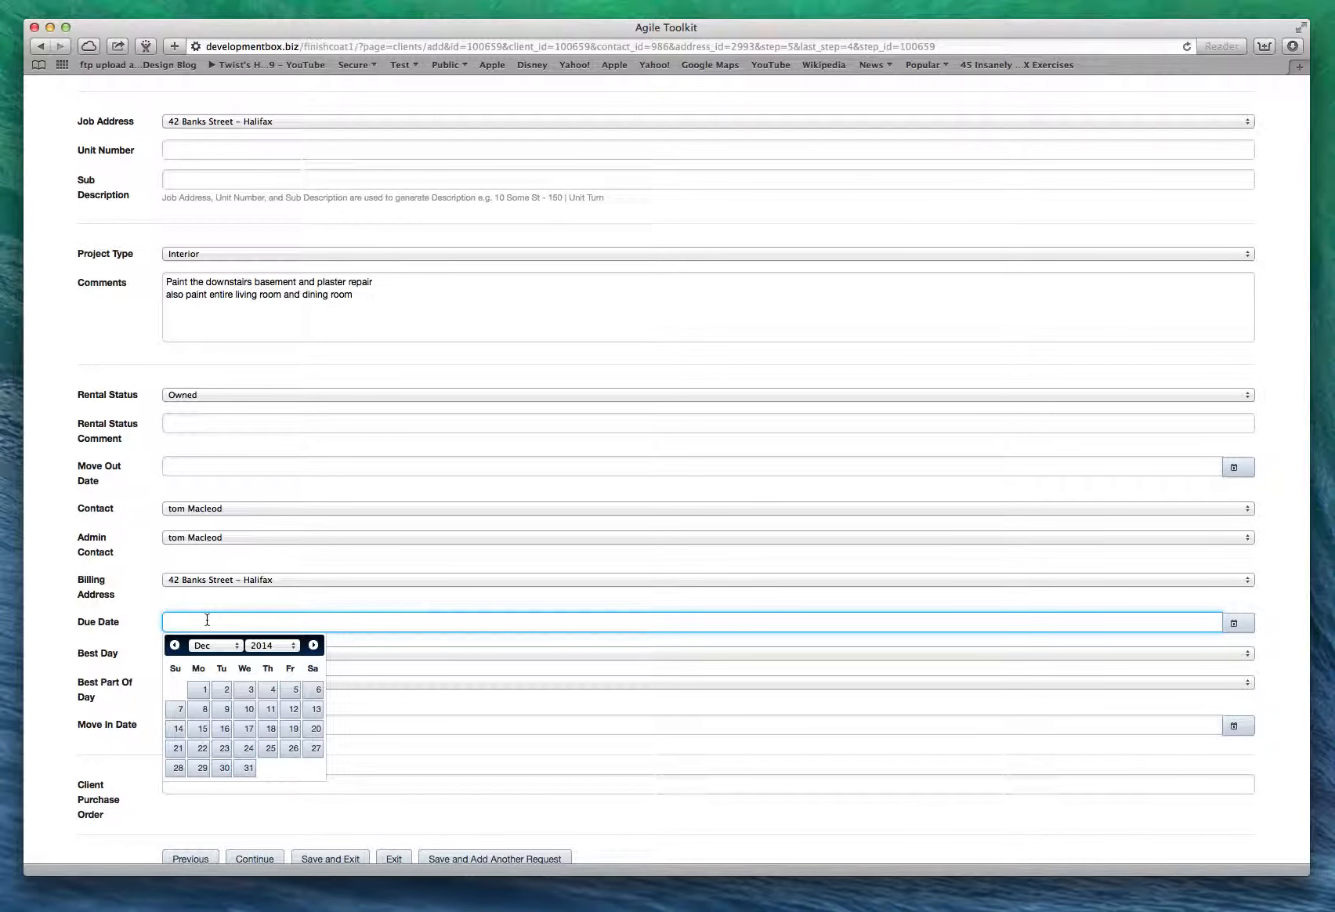
left_click(250, 712)
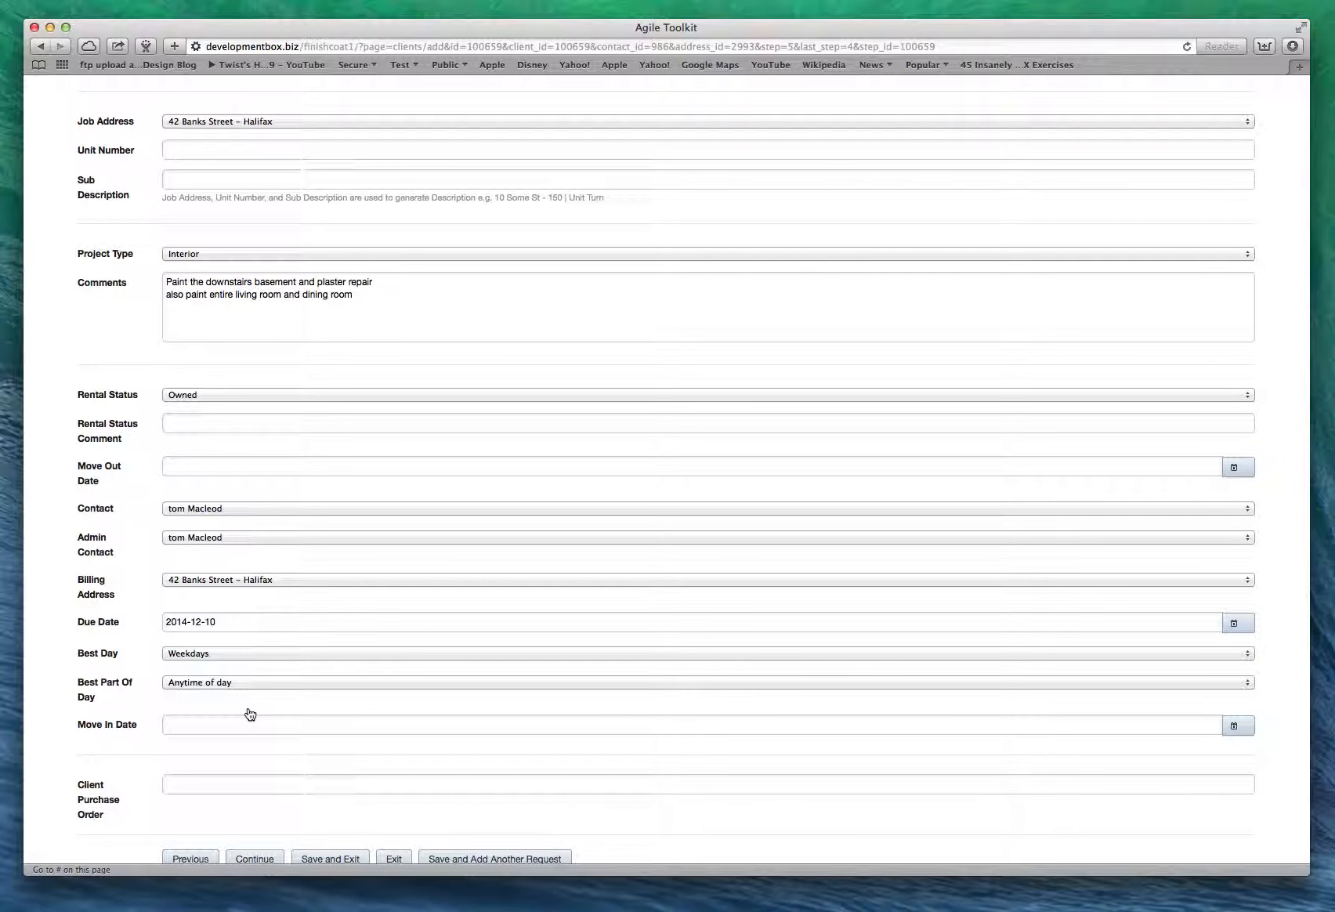
scroll(243, 716, "down", 3)
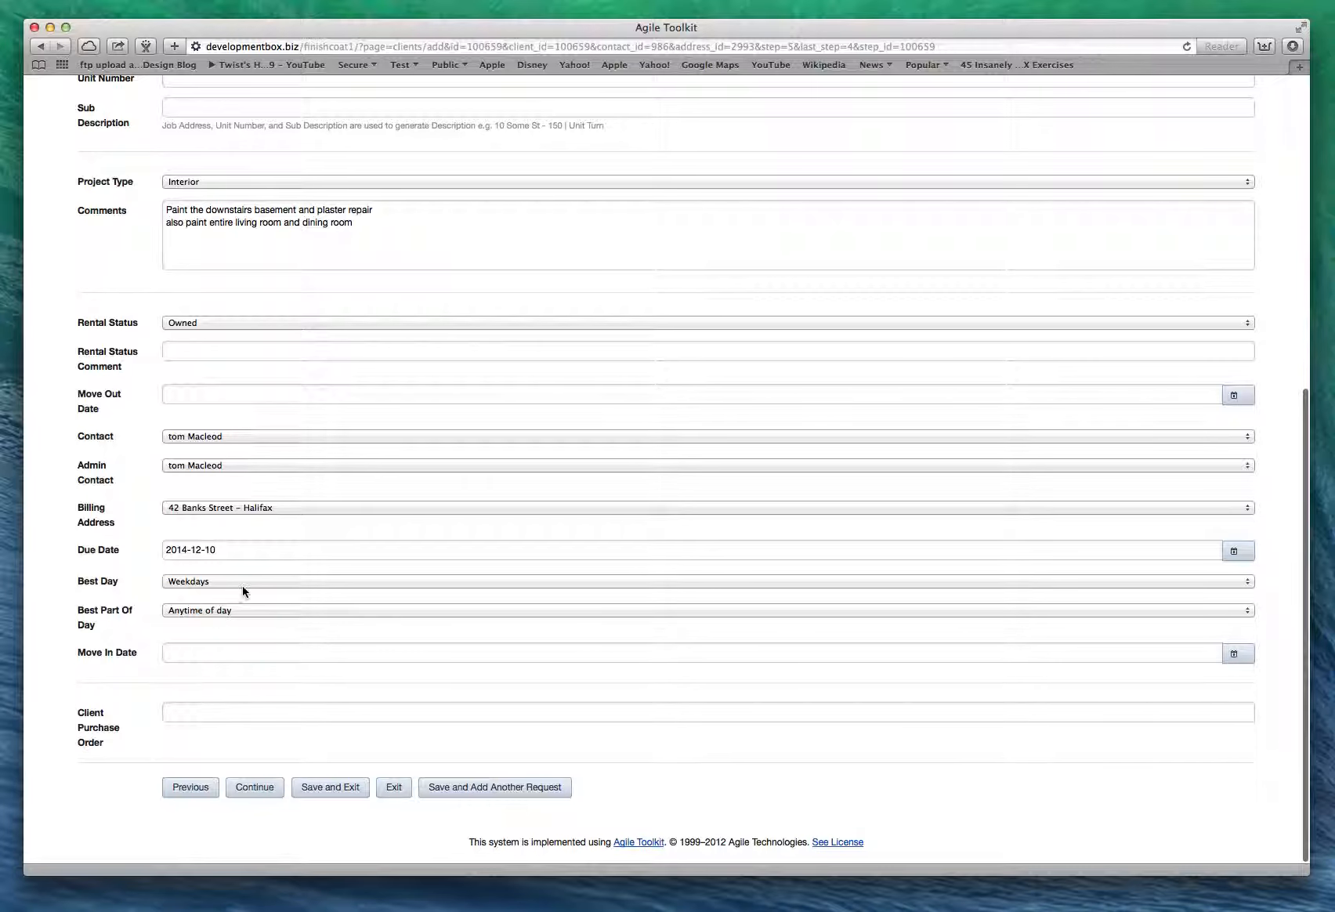
left_click(251, 793)
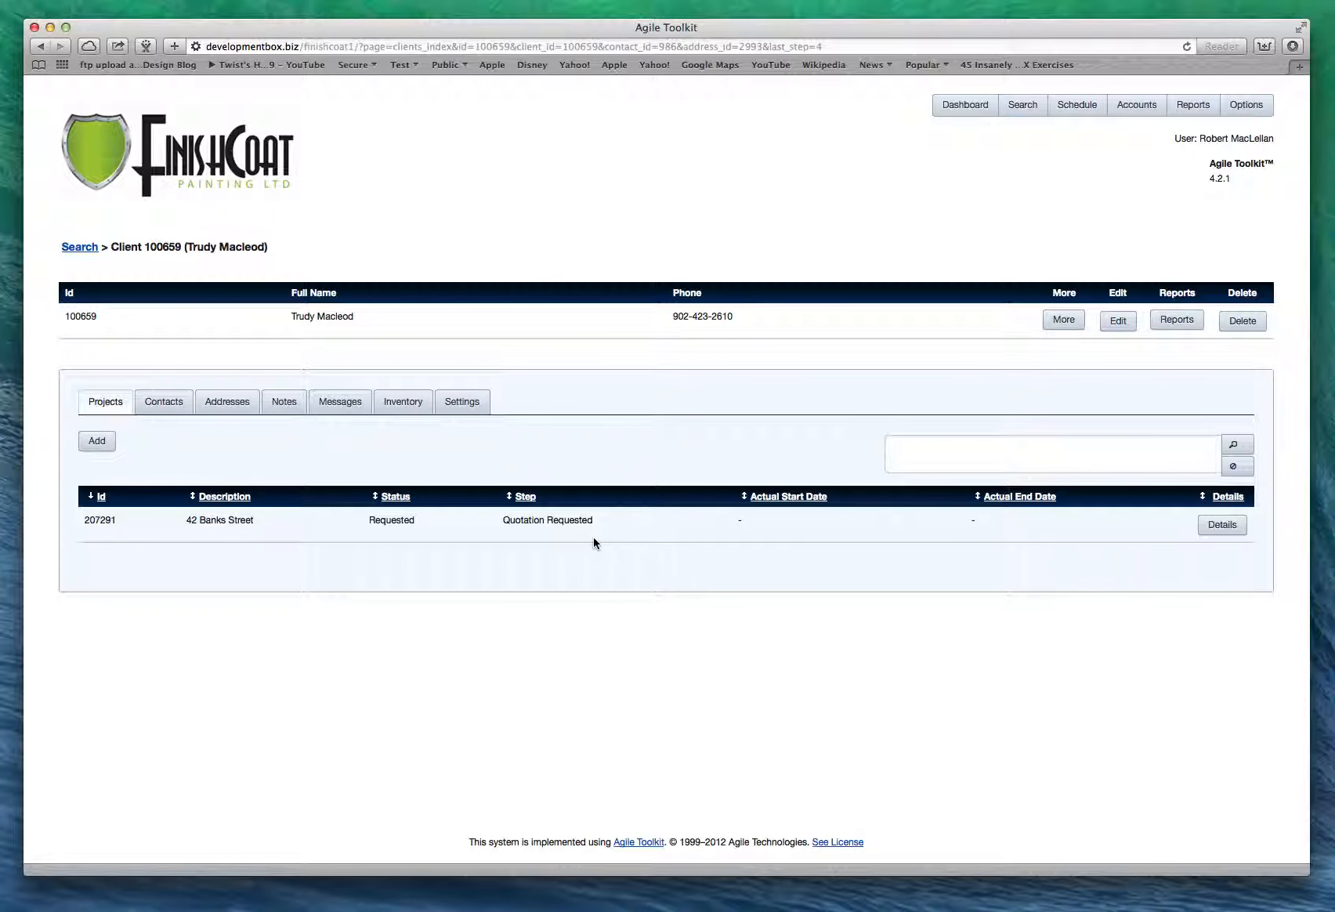
View the new project's details, then go back to the client Search page.
left_click(1219, 530)
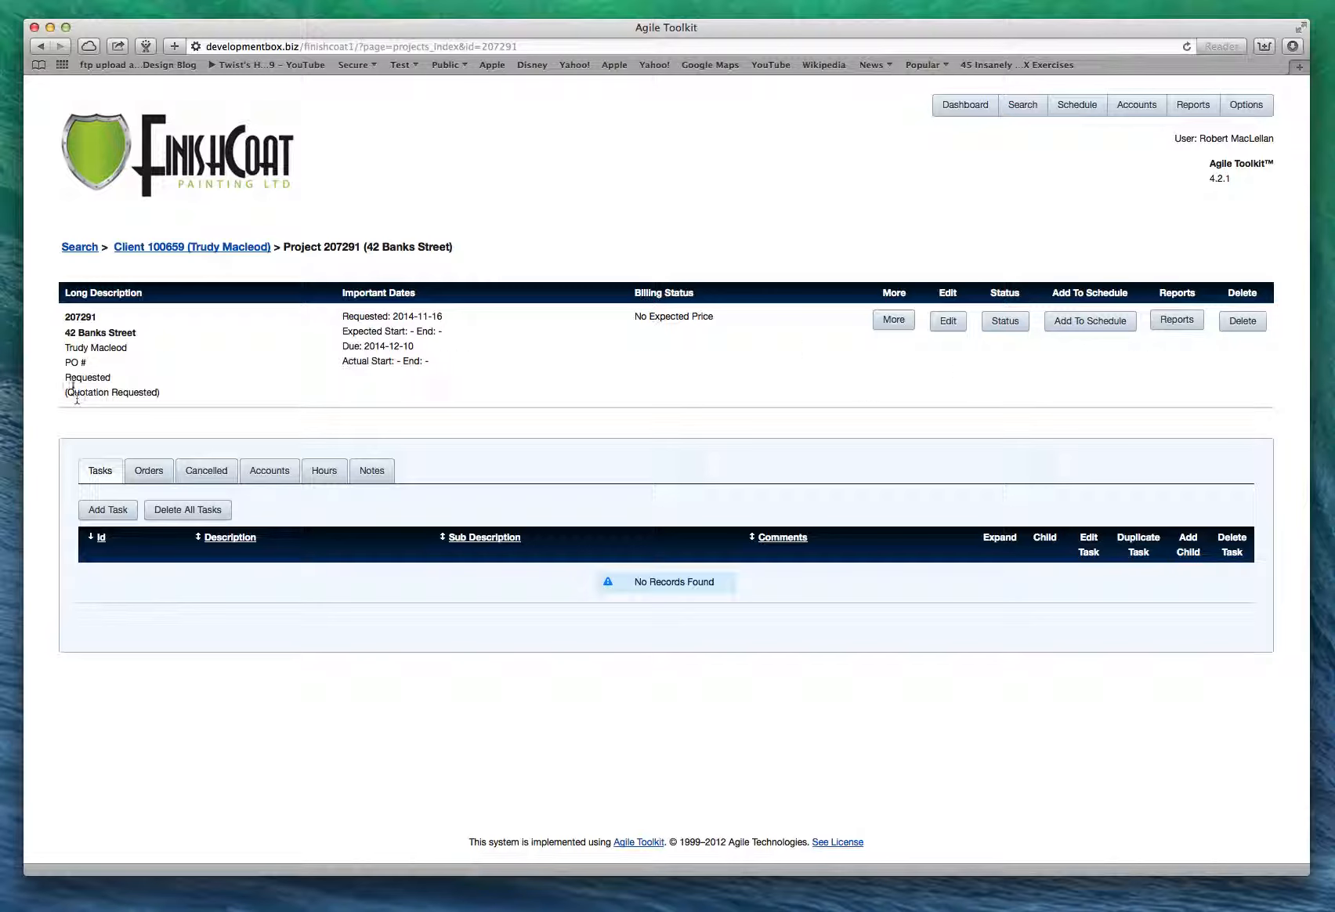
left_click(85, 248)
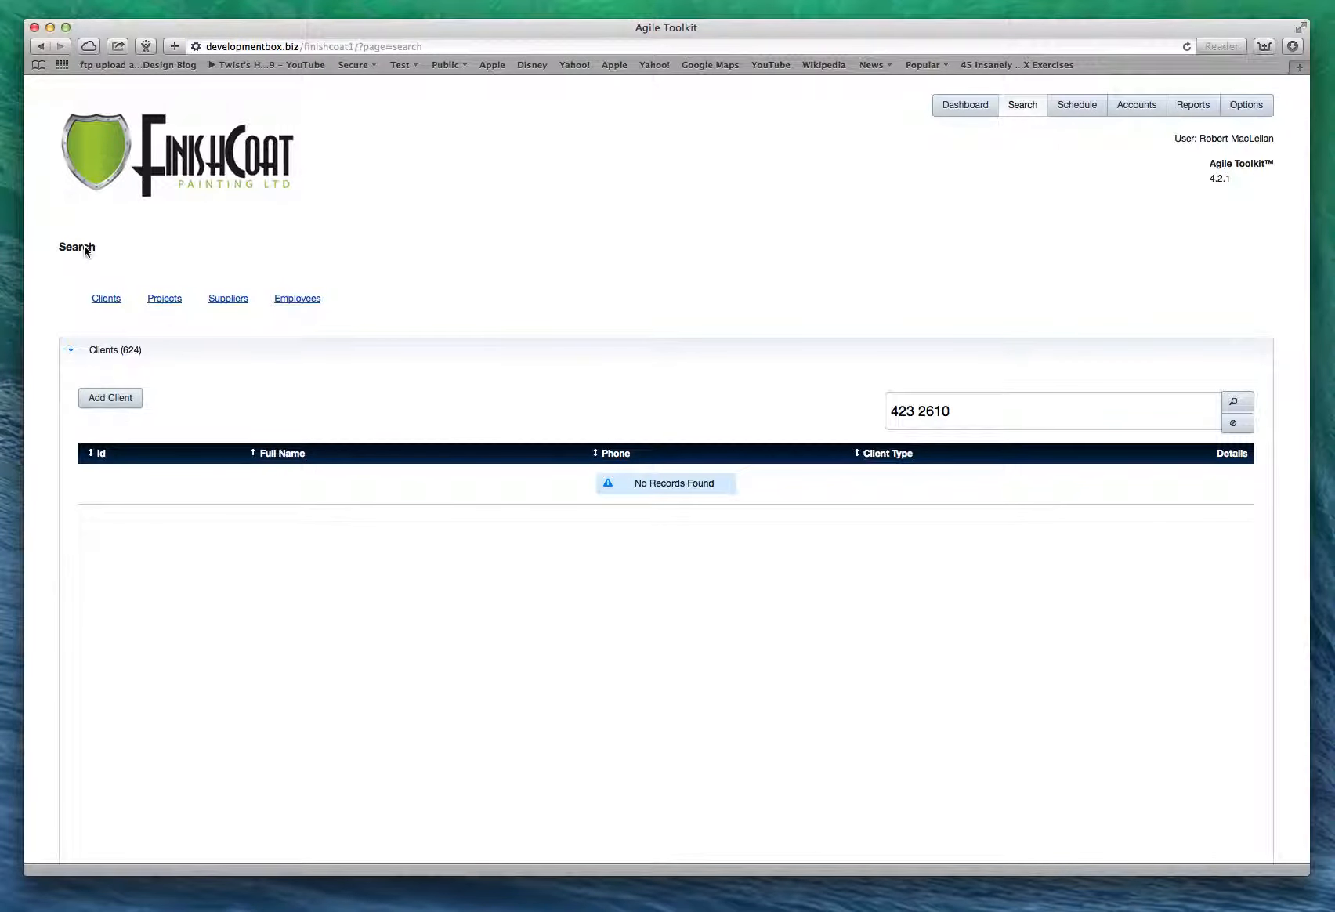
Open the new project from the Dashboard's Requested list and leave its task list empty.
left_click(964, 108)
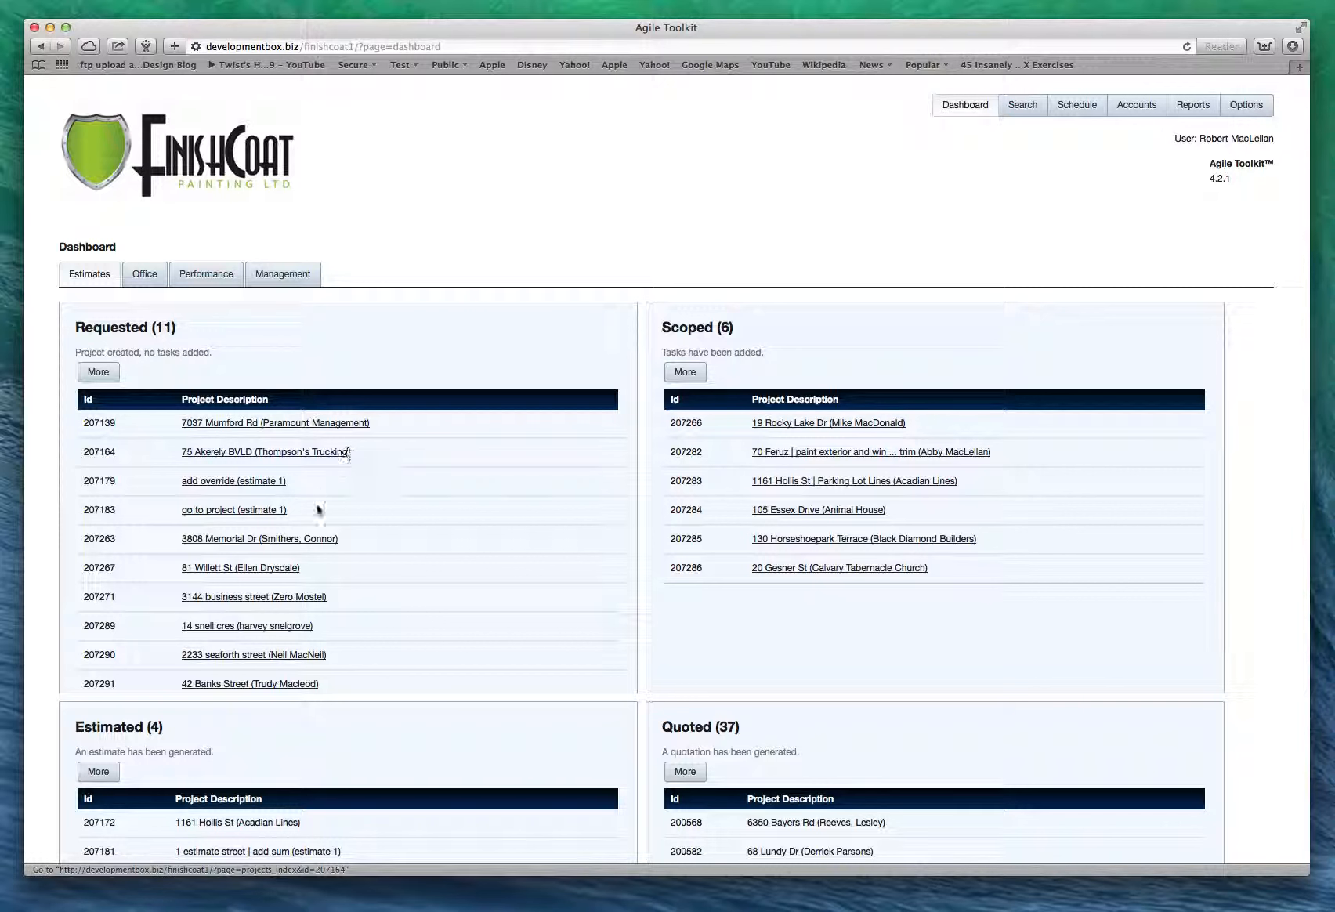
left_click(205, 686)
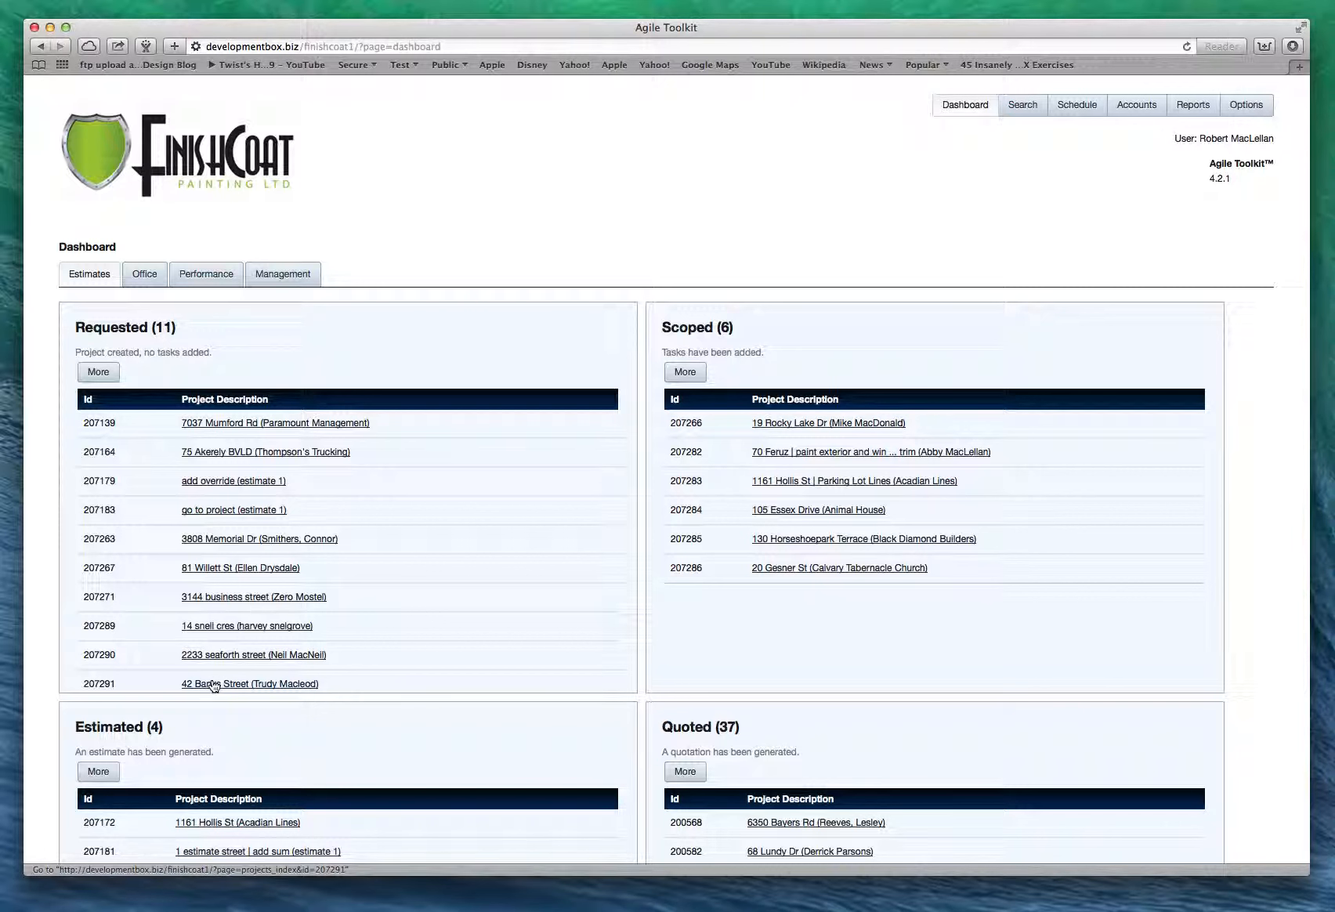
left_click(272, 685)
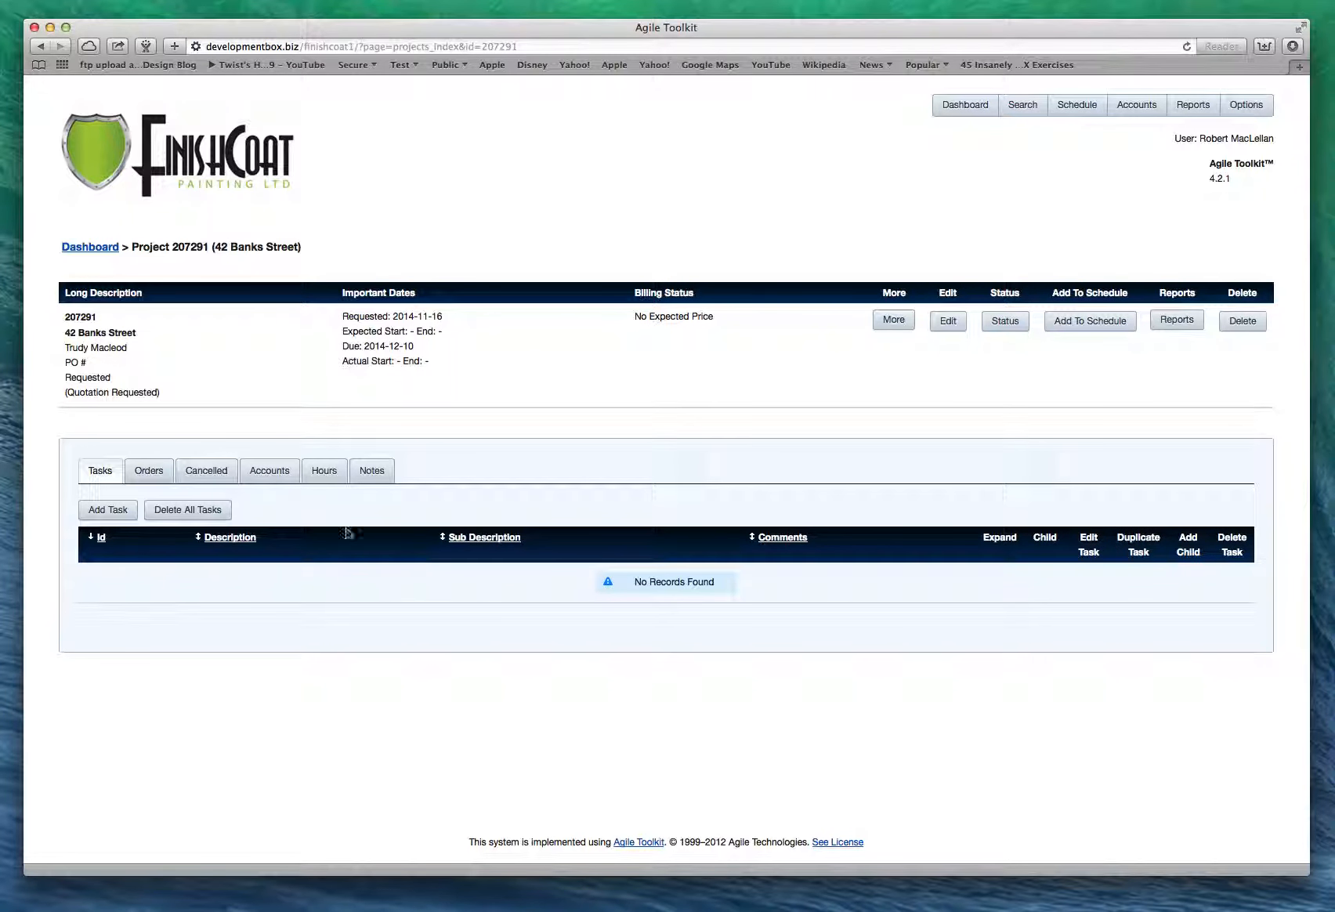
left_click(117, 518)
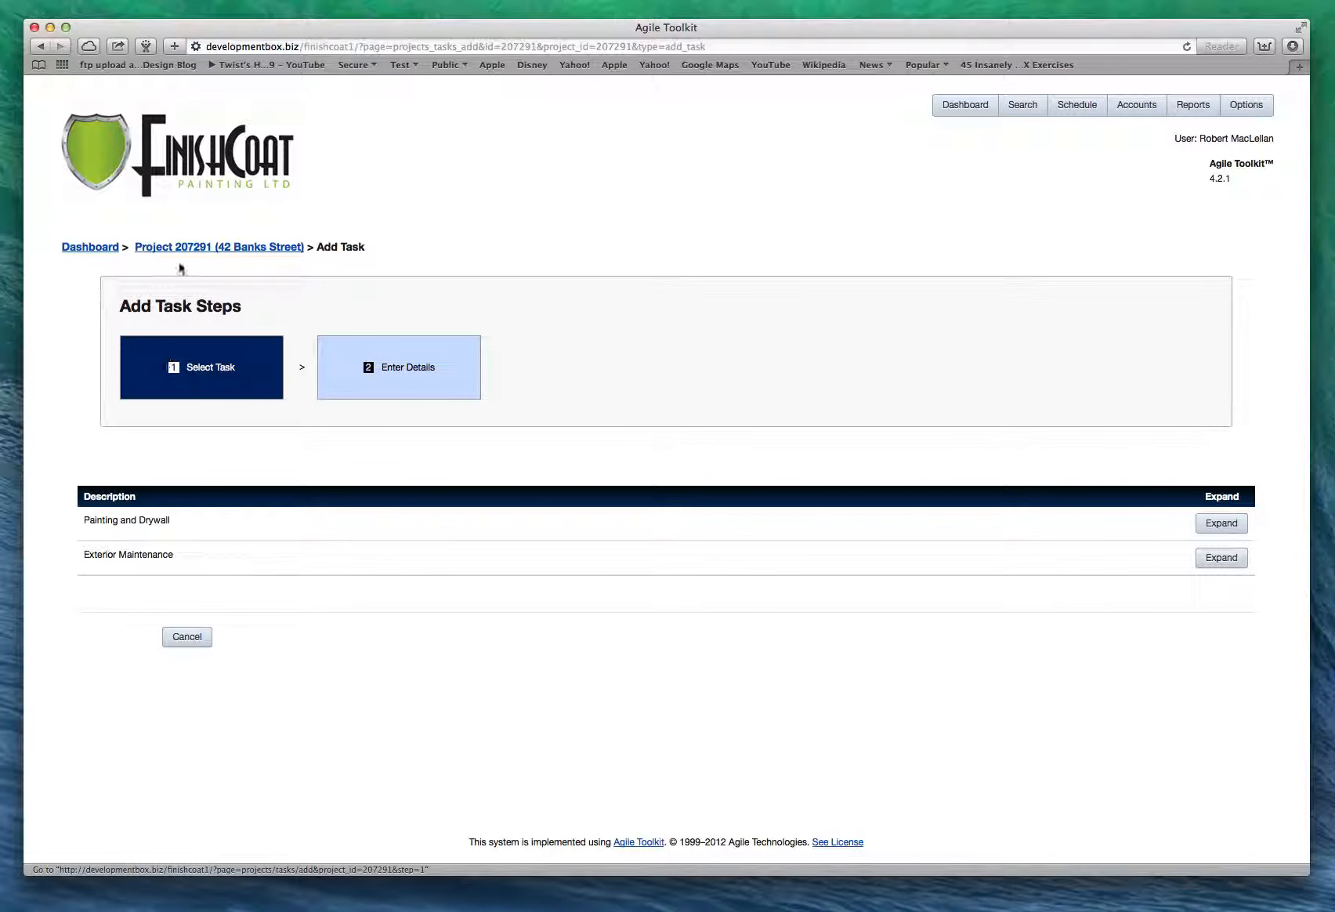
left_click(180, 248)
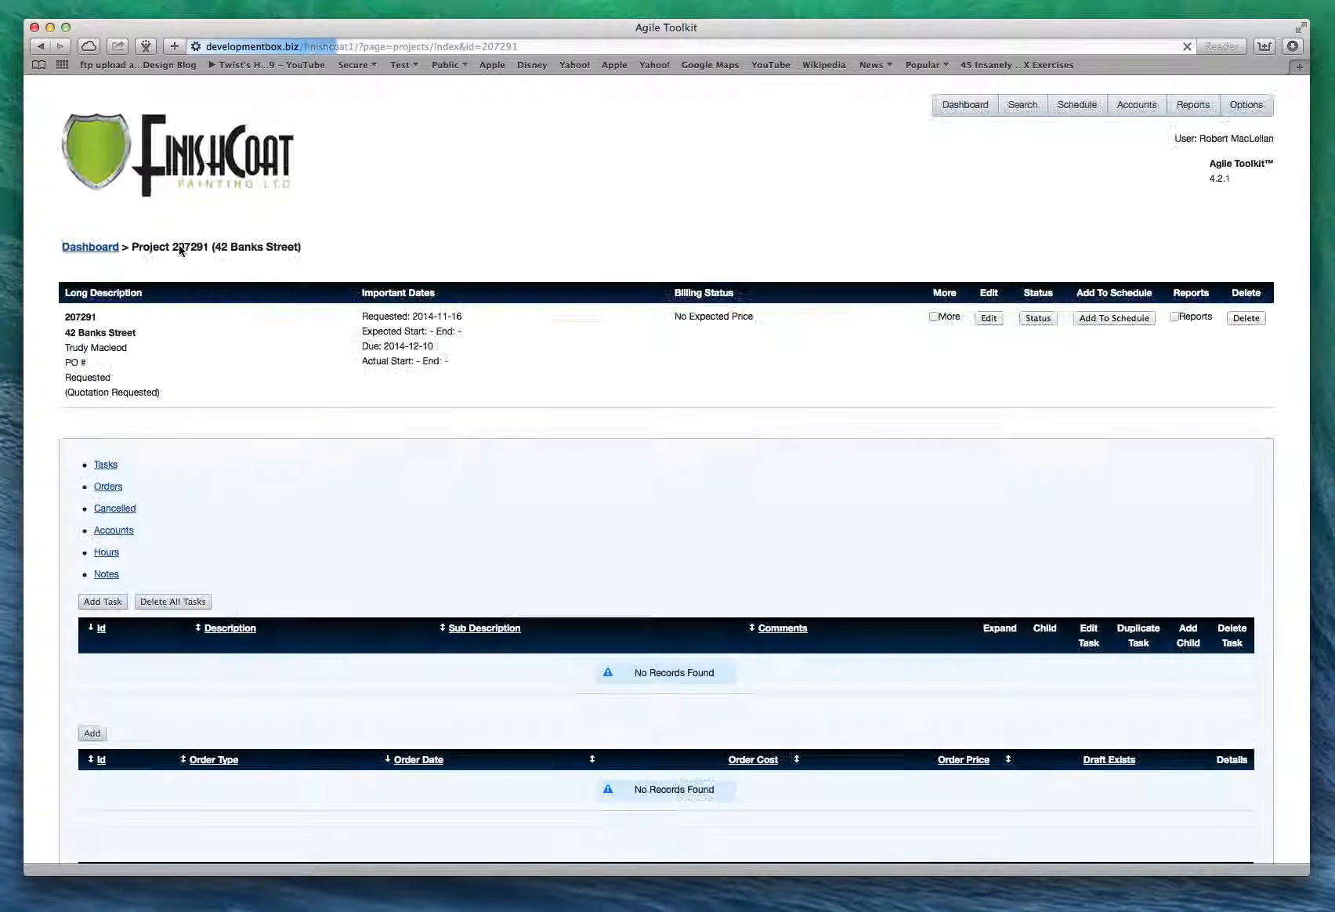